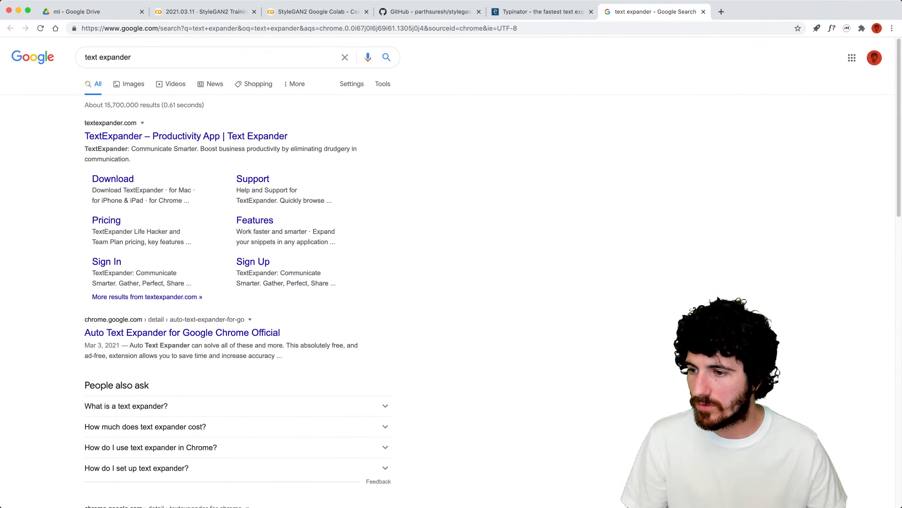
Launch Typinator from Spotlight search.
{"action": "key", "text": "super+Tab"}
{"action": "left_click", "coordinate": [613, 242]}
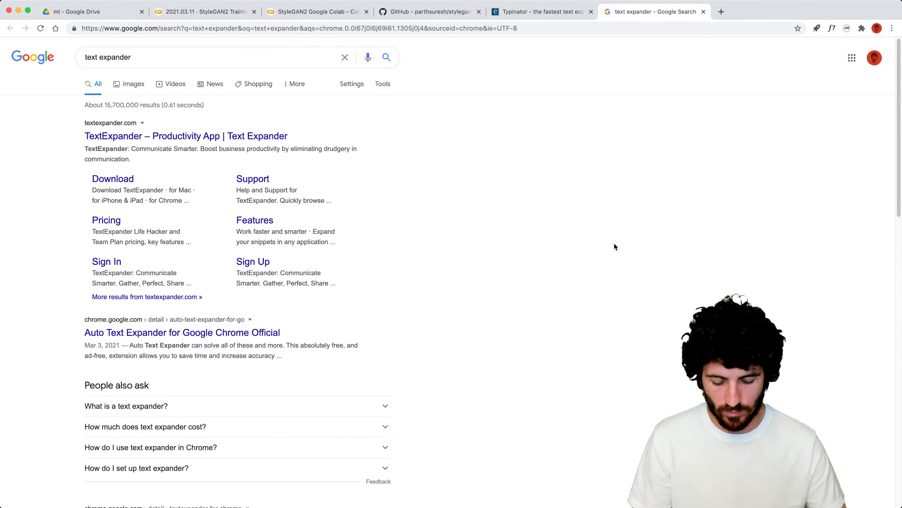
{"action": "scroll", "coordinate": [613, 242], "scroll_direction": "down", "scroll_amount": 10}
{"action": "key", "text": "super+space"}
{"action": "type", "text": "typinator"}
{"action": "key", "text": "Return"}
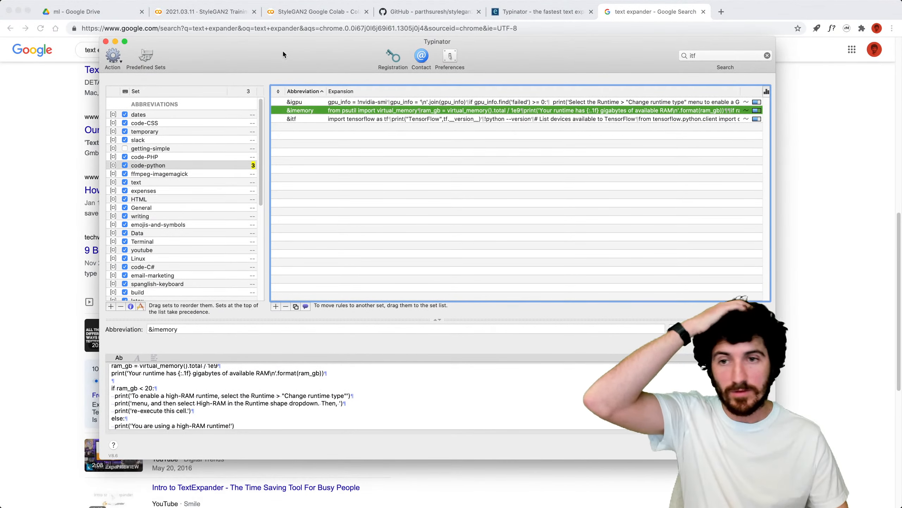
Create a new abbreviation set from the + menu below the sets list.
{"action": "scroll", "coordinate": [177, 201], "scroll_direction": "down", "scroll_amount": 8}
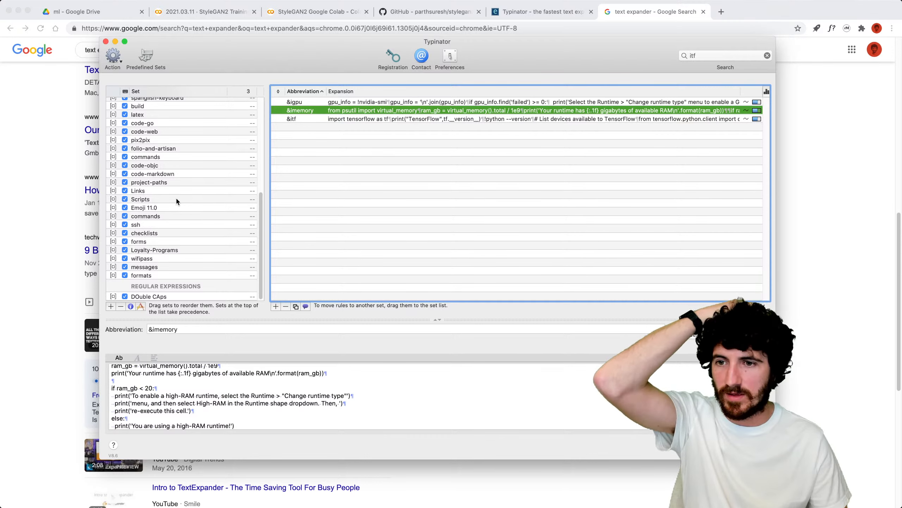
{"action": "left_click", "coordinate": [339, 155]}
{"action": "scroll", "coordinate": [174, 150], "scroll_direction": "up", "scroll_amount": 8}
{"action": "scroll", "coordinate": [174, 150], "scroll_direction": "down", "scroll_amount": 8}
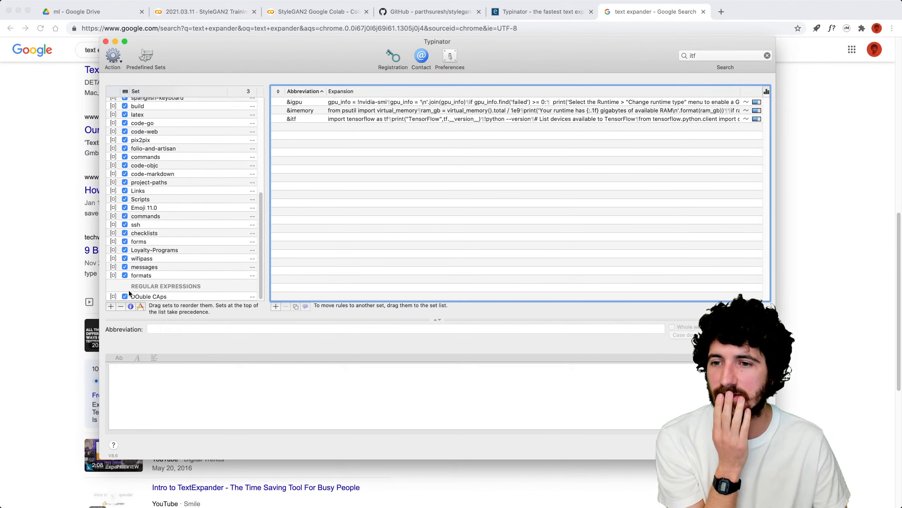
{"action": "left_click", "coordinate": [110, 307]}
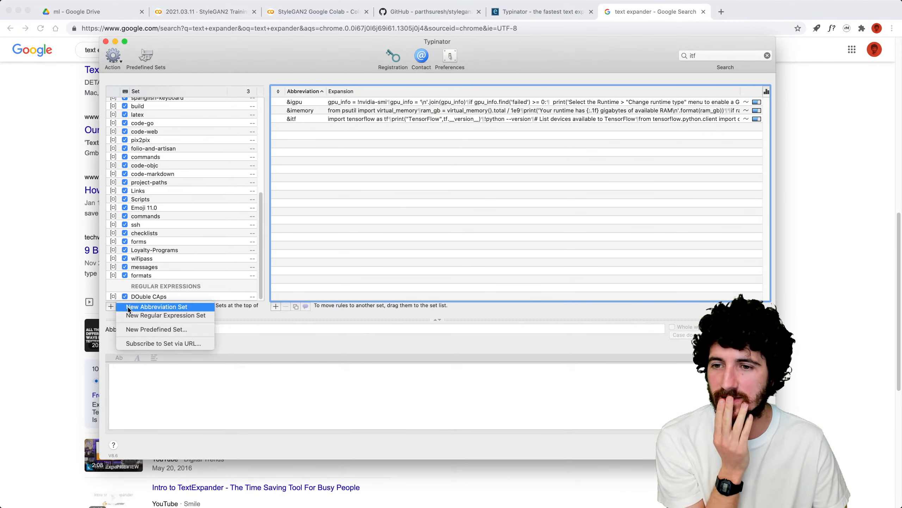
{"action": "left_click", "coordinate": [156, 306]}
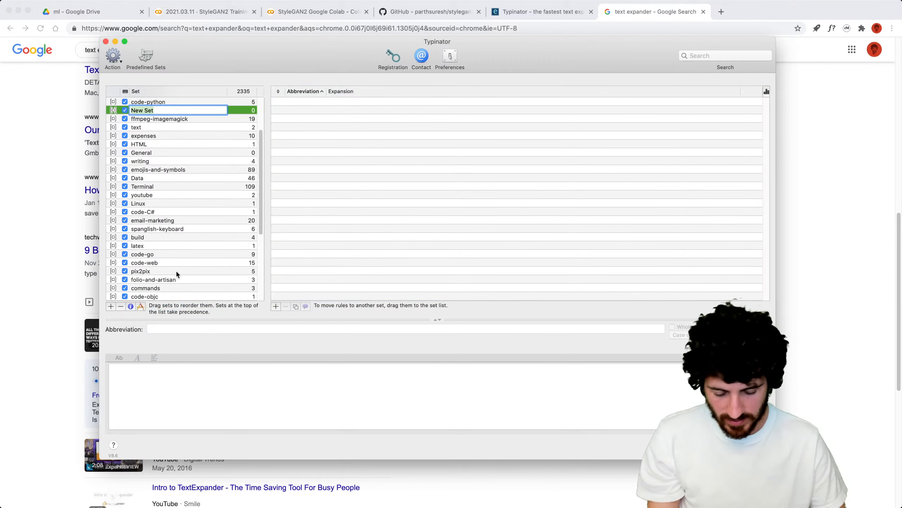
Name the set 'live', add a first rule abbreviated '&', then return to the StyleGAN2 Colab tab.
{"action": "type", "text": "live"}
{"action": "key", "text": "Return"}
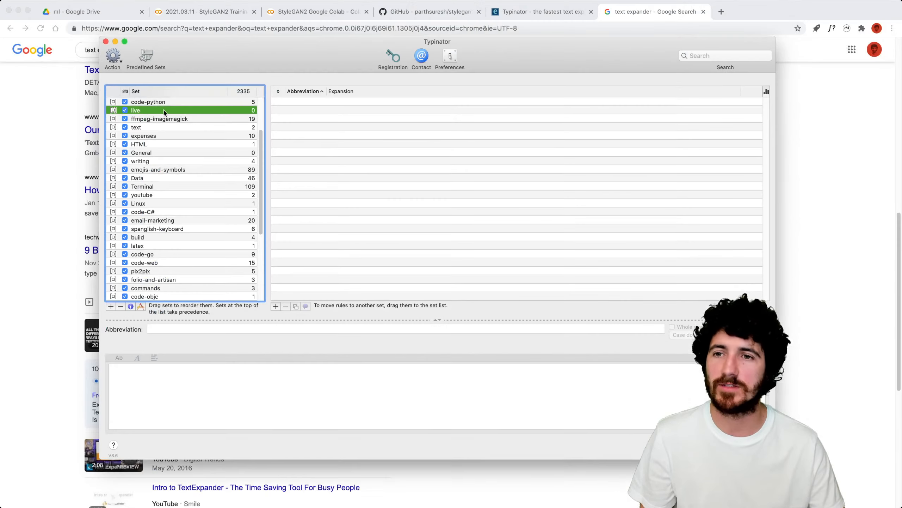
{"action": "left_click", "coordinate": [299, 199]}
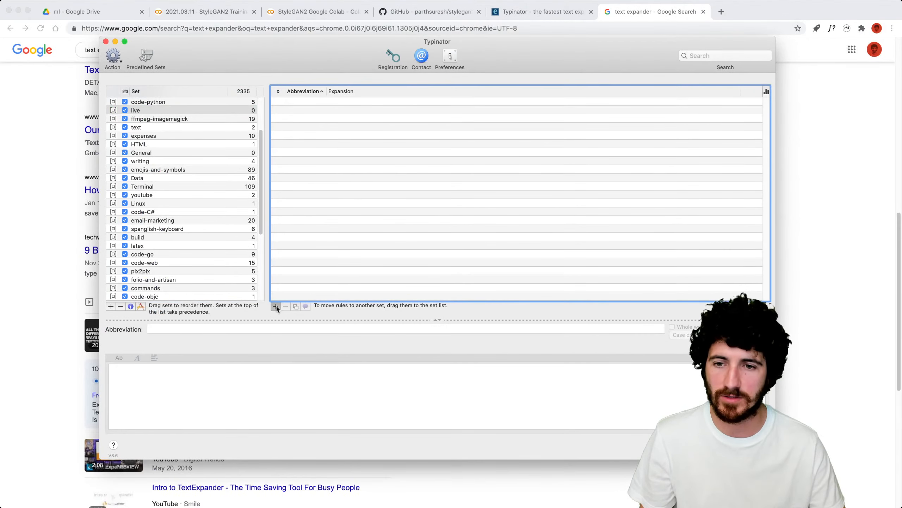
{"action": "left_click", "coordinate": [276, 307]}
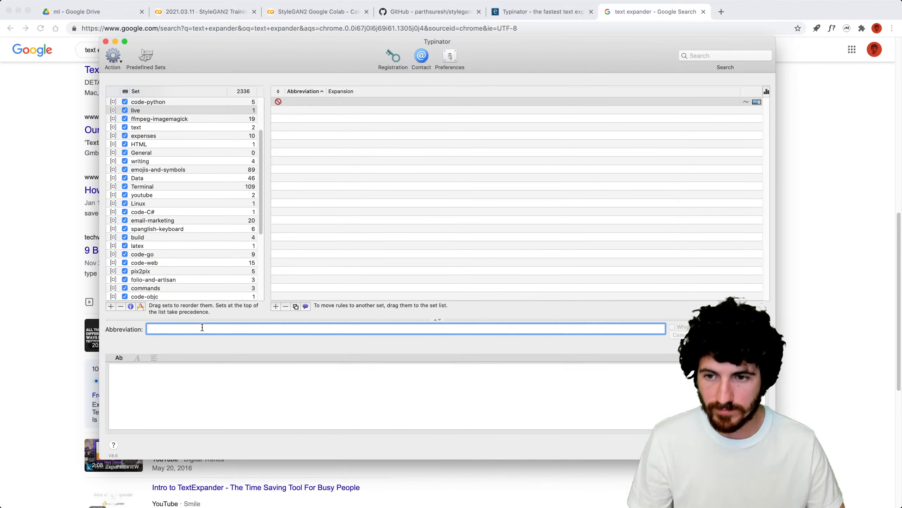
{"action": "type", "text": "&"}
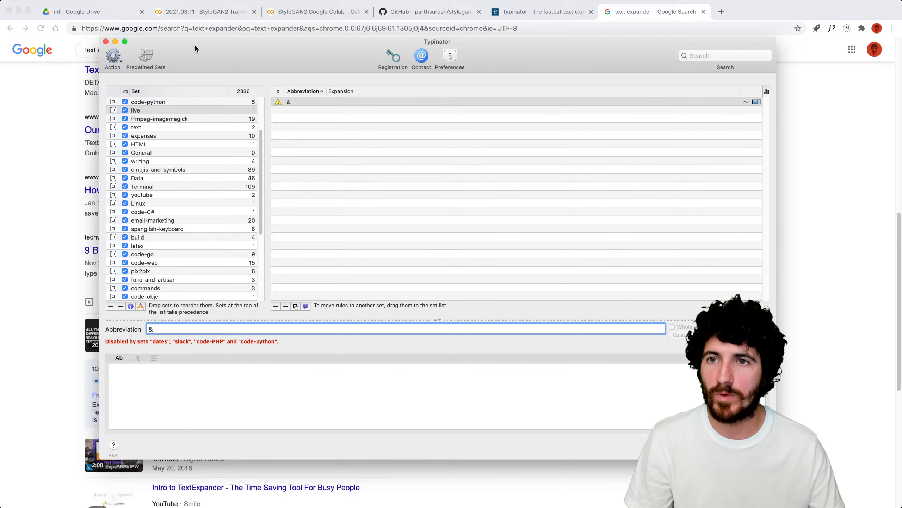
{"action": "key", "text": "super+w"}
{"action": "left_click", "coordinate": [218, 14]}
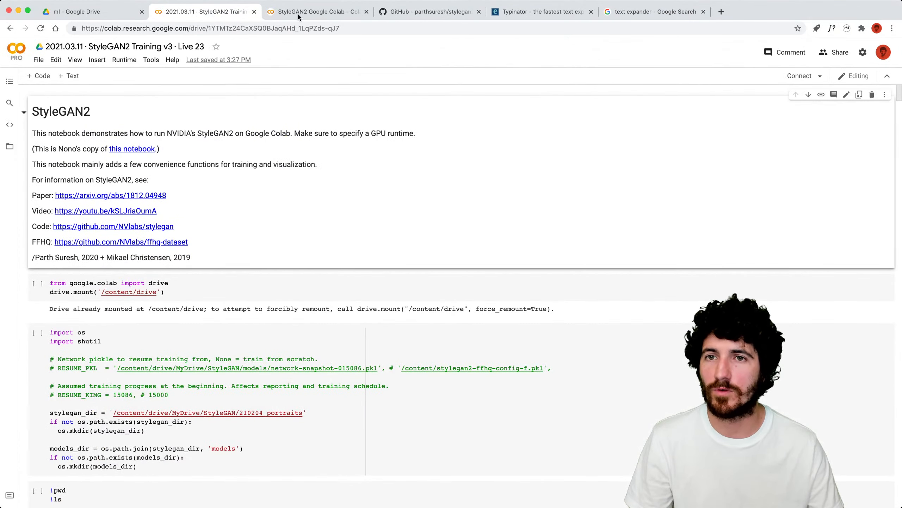
Copy the StyleGAN2 Colab notebook's web address.
{"action": "left_click", "coordinate": [71, 19]}
{"action": "key", "text": "super+c"}
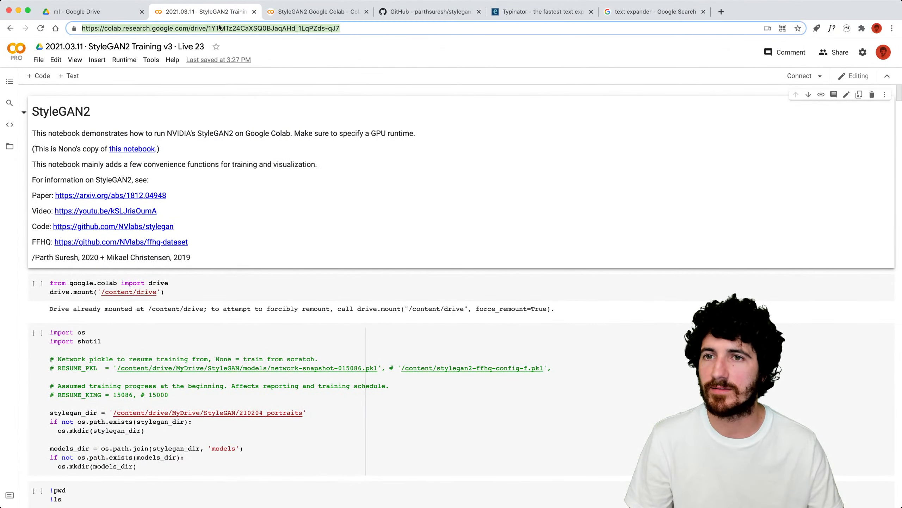
{"action": "key", "text": "super+Tab"}
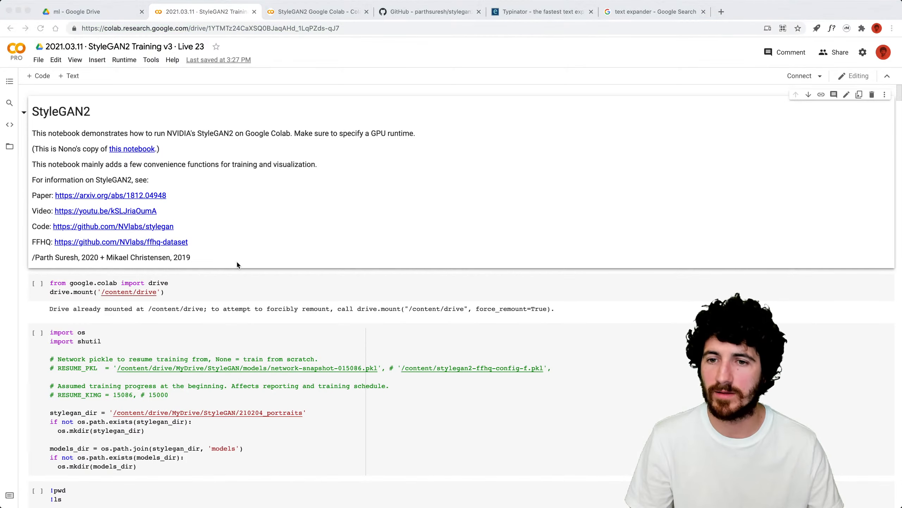
{"action": "left_click", "coordinate": [108, 16]}
{"action": "left_click", "coordinate": [134, 27]}
{"action": "key", "text": "super+Tab"}
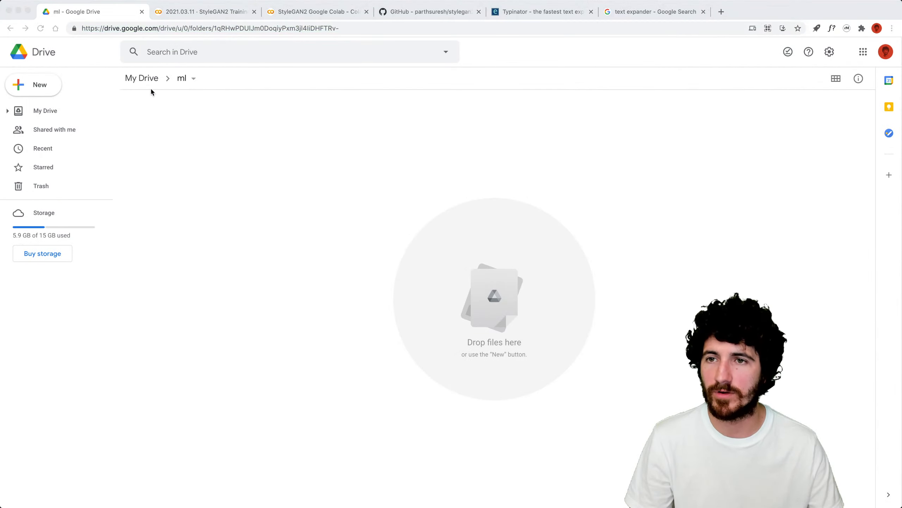
{"action": "mouse_move", "coordinate": [891, 264]}
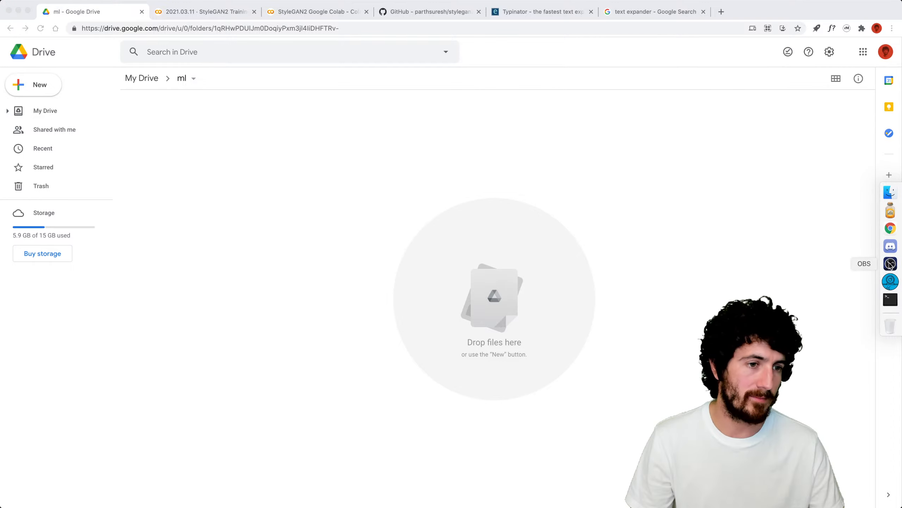
In Typinator, make '&stylegan' expand to the pasted notebook URL and add a second empty rule.
{"action": "key", "text": "super+space"}
{"action": "type", "text": "ty"}
{"action": "key", "text": "Return"}
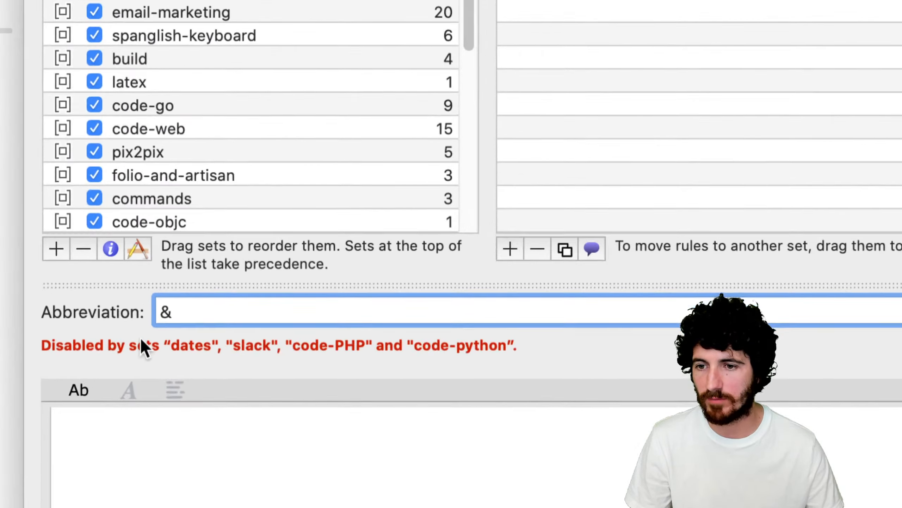
{"action": "type", "text": "&stylegan"}
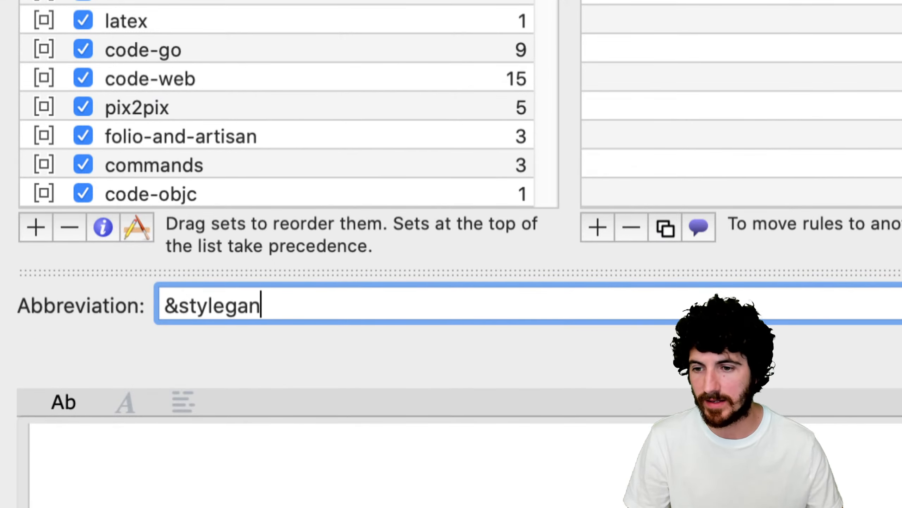
{"action": "left_click", "coordinate": [171, 439]}
{"action": "key", "text": "super+v"}
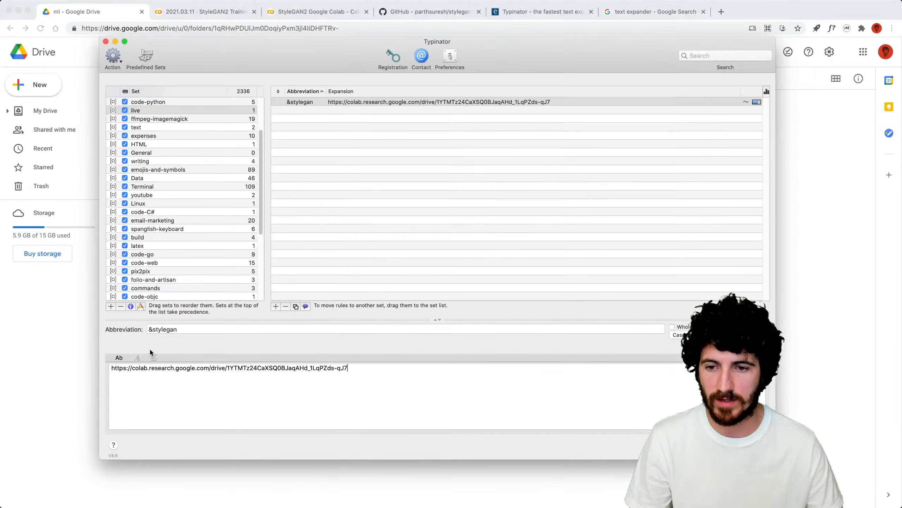
{"action": "scroll", "coordinate": [214, 231], "scroll_direction": "up", "scroll_amount": 4}
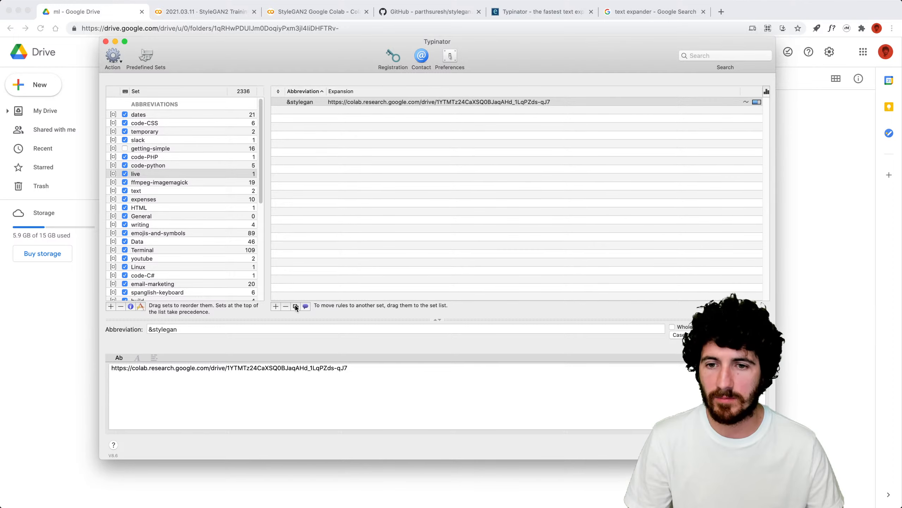
{"action": "left_click", "coordinate": [276, 306]}
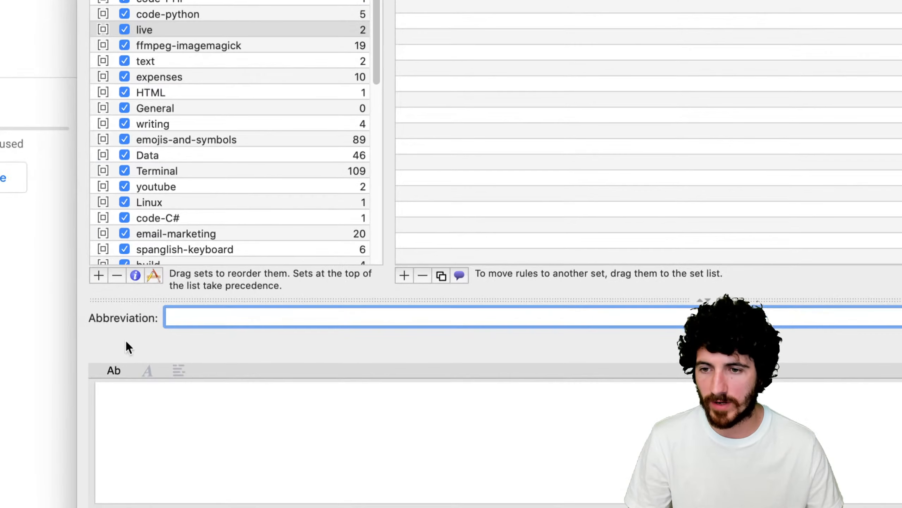
Abbreviate the second rule '&drive' and copy the ml Drive folder's web address.
{"action": "type", "text": "&drive"}
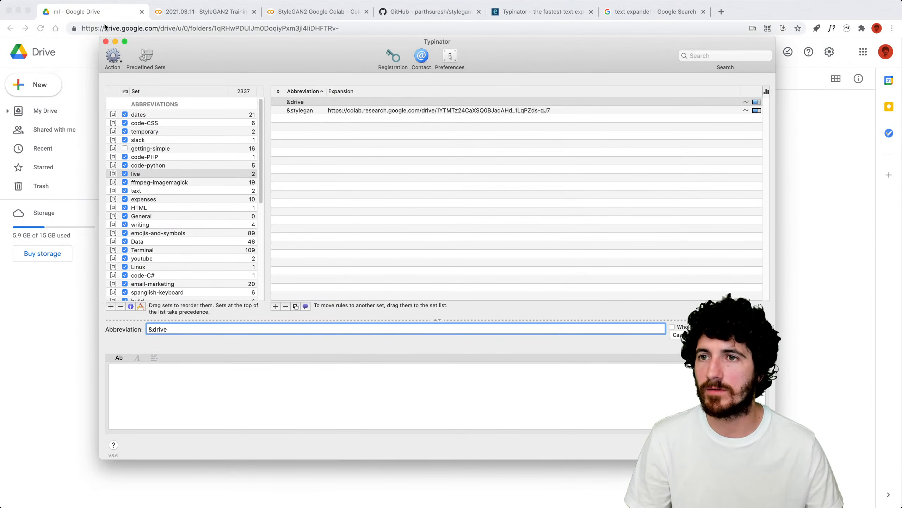
{"action": "left_click", "coordinate": [105, 28]}
{"action": "key", "text": "super+a"}
{"action": "key", "text": "super+Tab"}
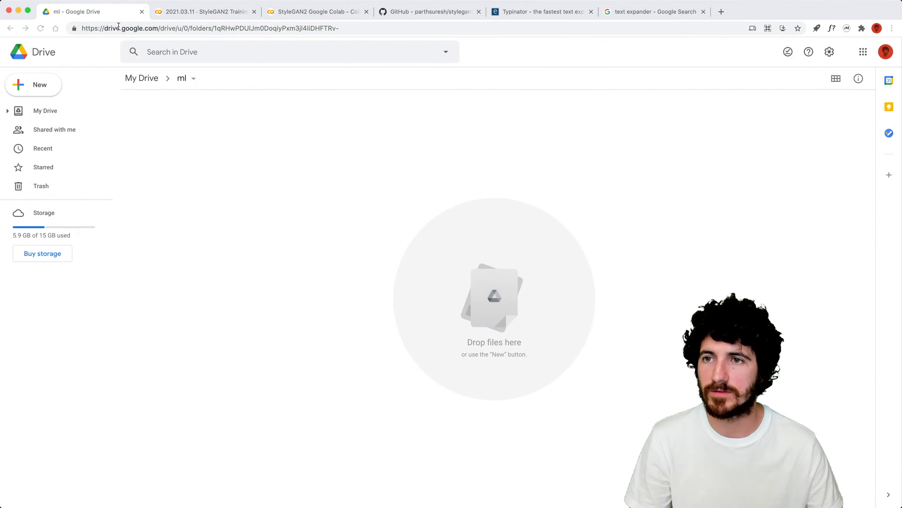
{"action": "left_click", "coordinate": [118, 27]}
{"action": "key", "text": "BackSpace"}
Paste the Drive folder address as the &drive expansion, then close the Drive tab.
{"action": "key", "text": "super+space"}
{"action": "type", "text": "t"}
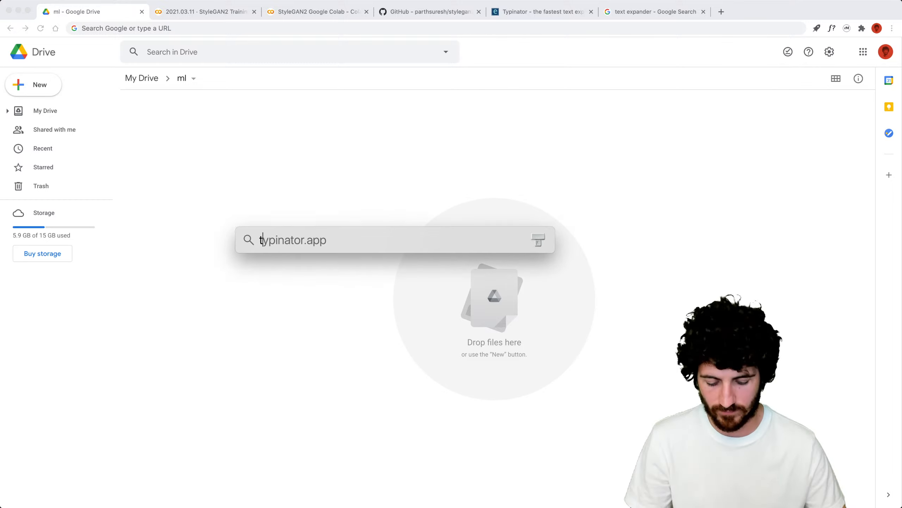
{"action": "type", "text": "ypiantor"}
{"action": "key", "text": "BackSpace"}
{"action": "key", "text": "BackSpace"}
{"action": "key", "text": "BackSpace"}
{"action": "key", "text": "BackSpace"}
{"action": "key", "text": "BackSpace"}
{"action": "key", "text": "BackSpace"}
{"action": "key", "text": "BackSpace"}
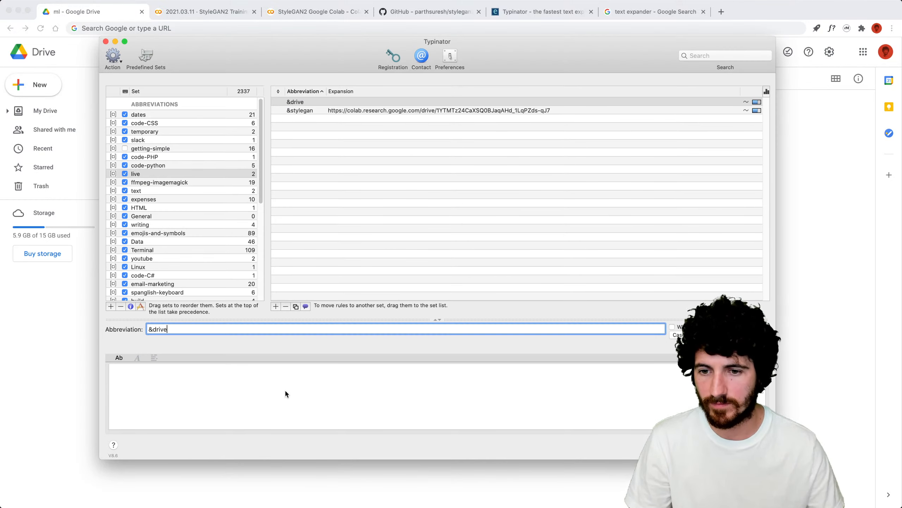
{"action": "left_click", "coordinate": [284, 389]}
{"action": "key", "text": "super+v"}
{"action": "key", "text": "super+w"}
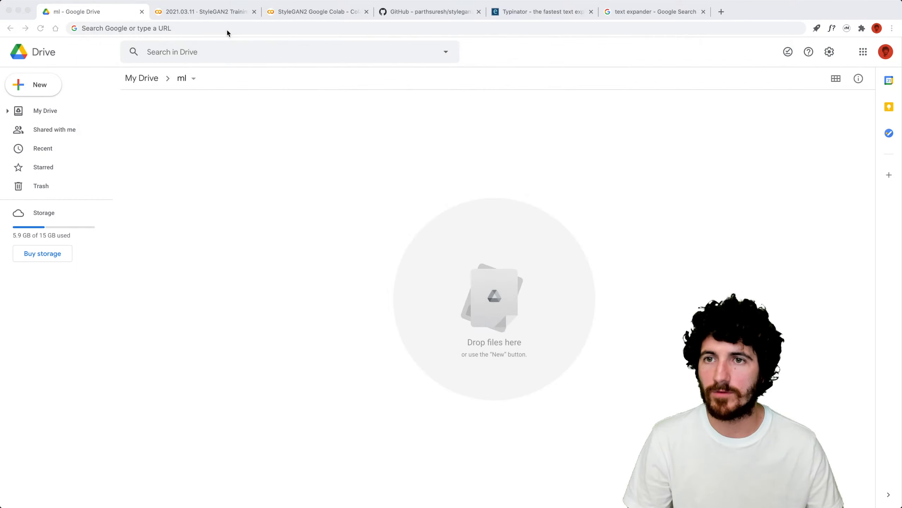
{"action": "left_click", "coordinate": [227, 30]}
{"action": "key", "text": "super+w"}
{"action": "key", "text": "super+w"}
{"action": "key", "text": "super+w"}
{"action": "key", "text": "super+w"}
{"action": "key", "text": "super+w"}
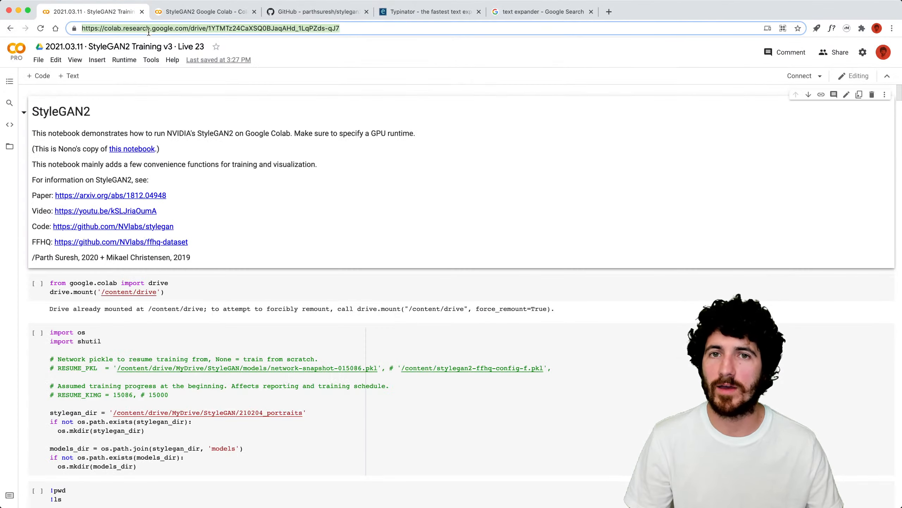
Close the text expander search tab and reopen the ml Drive folder by typing &drive.
{"action": "key", "text": "super+t"}
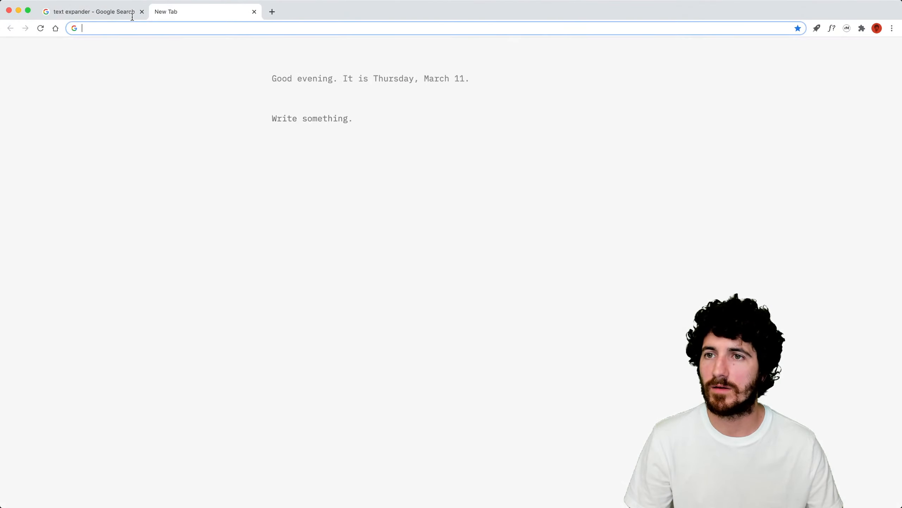
{"action": "left_click", "coordinate": [131, 15]}
{"action": "key", "text": "super+w"}
{"action": "left_click", "coordinate": [129, 26]}
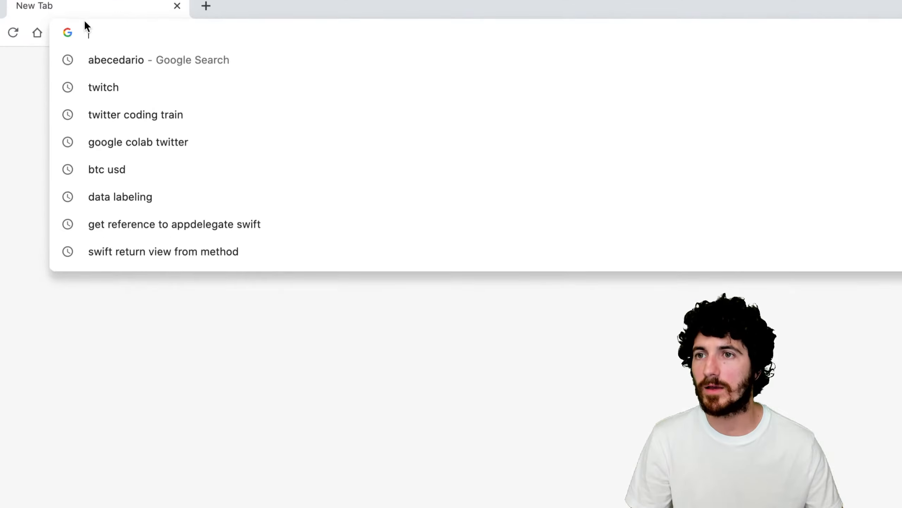
{"action": "type", "text": "&"}
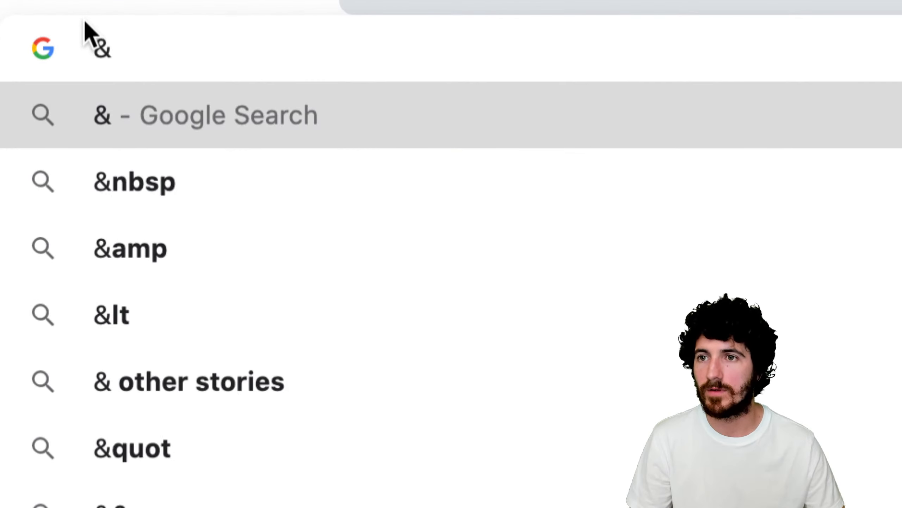
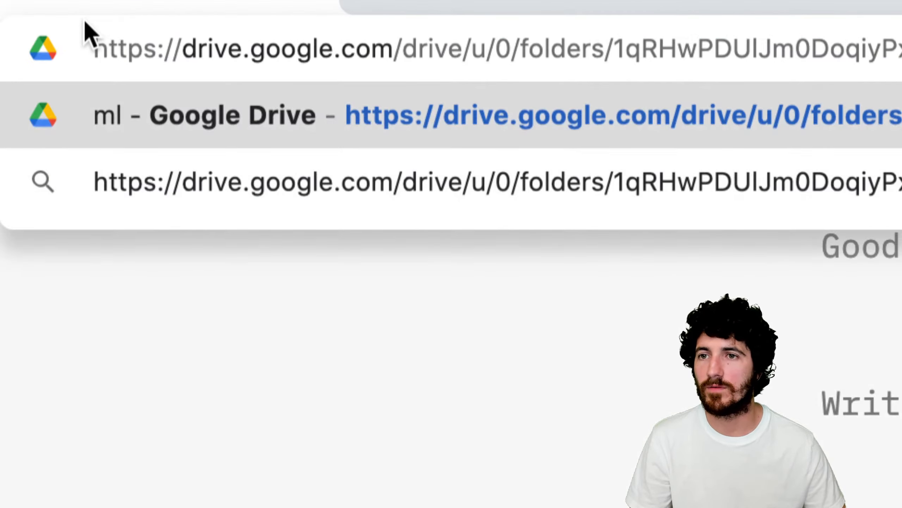
{"action": "key", "text": "Return"}
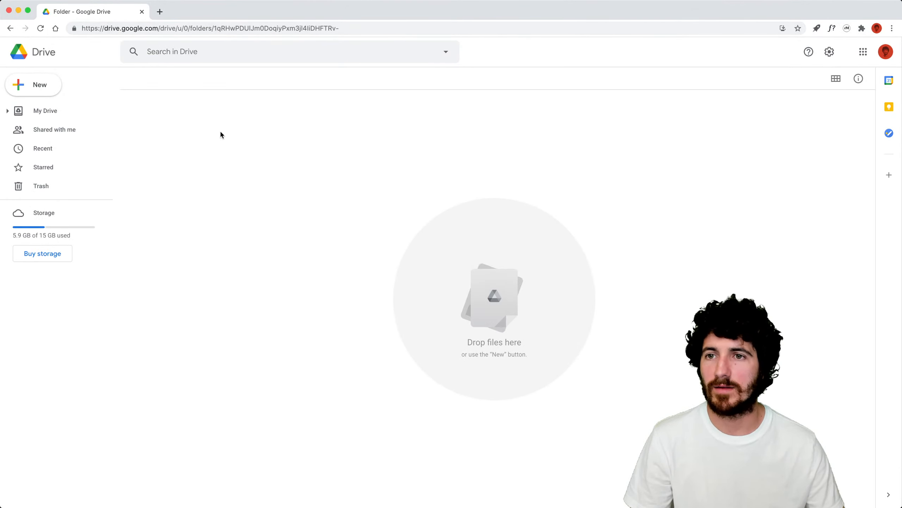
Reopen the StyleGAN2 Training v3 notebook in another tab via its expansion.
{"action": "left_click", "coordinate": [159, 15]}
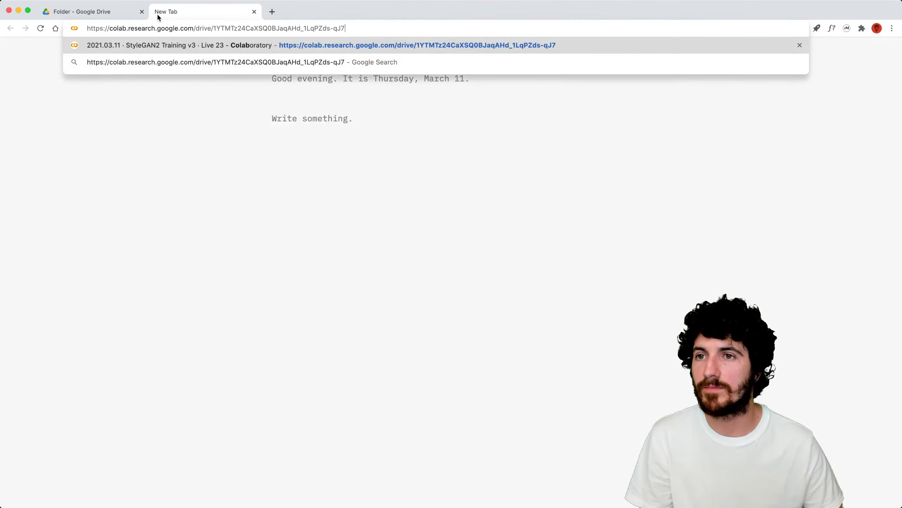
{"action": "key", "text": "Return"}
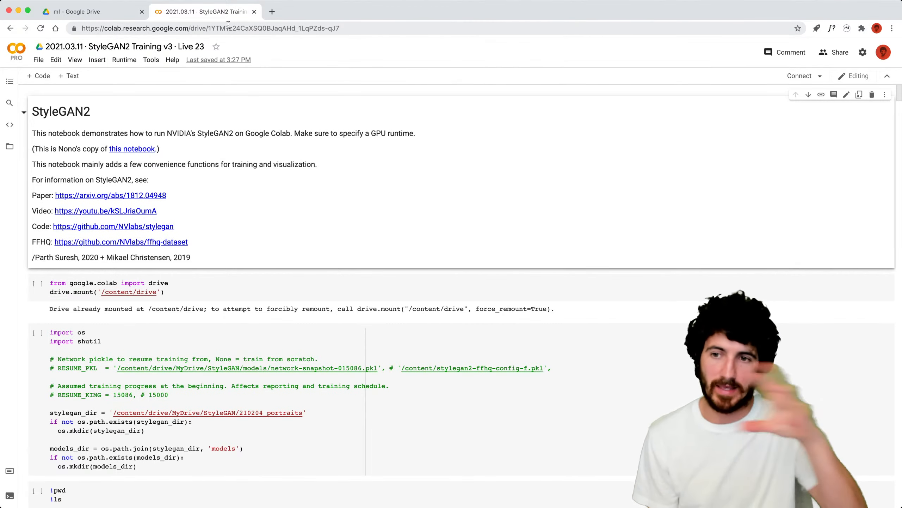
Reopen Typinator and add a &livedate rule whose expansion reads 'We'll stream today'.
{"action": "mouse_move", "coordinate": [892, 299]}
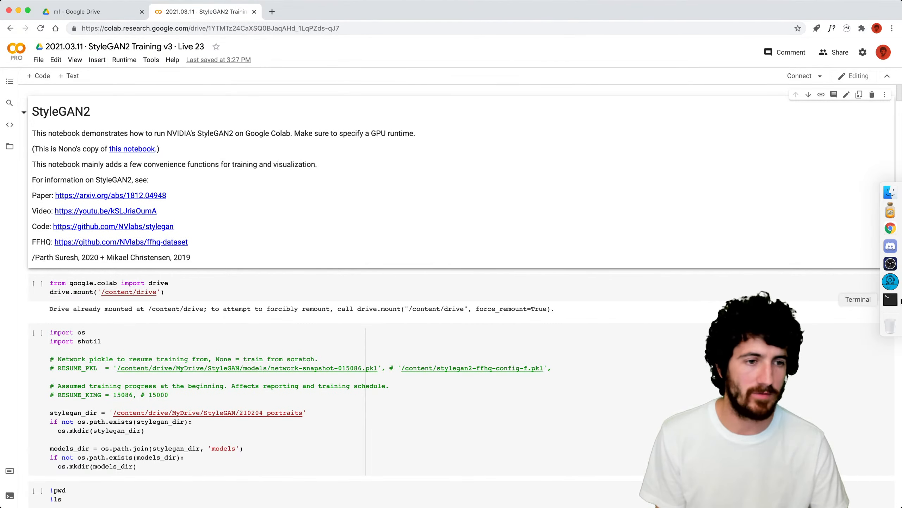
{"action": "key", "text": "super+space"}
{"action": "type", "text": "typi"}
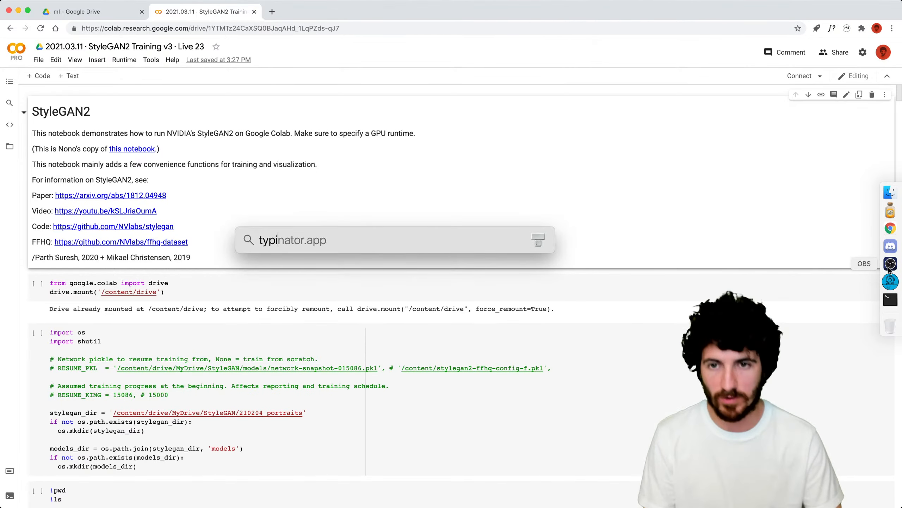
{"action": "key", "text": "BackSpace"}
{"action": "key", "text": "BackSpace"}
{"action": "key", "text": "BackSpace"}
{"action": "key", "text": "BackSpace"}
{"action": "key", "text": "BackSpace"}
{"action": "key", "text": "BackSpace"}
{"action": "key", "text": "BackSpace"}
{"action": "type", "text": "pinator"}
{"action": "key", "text": "Return"}
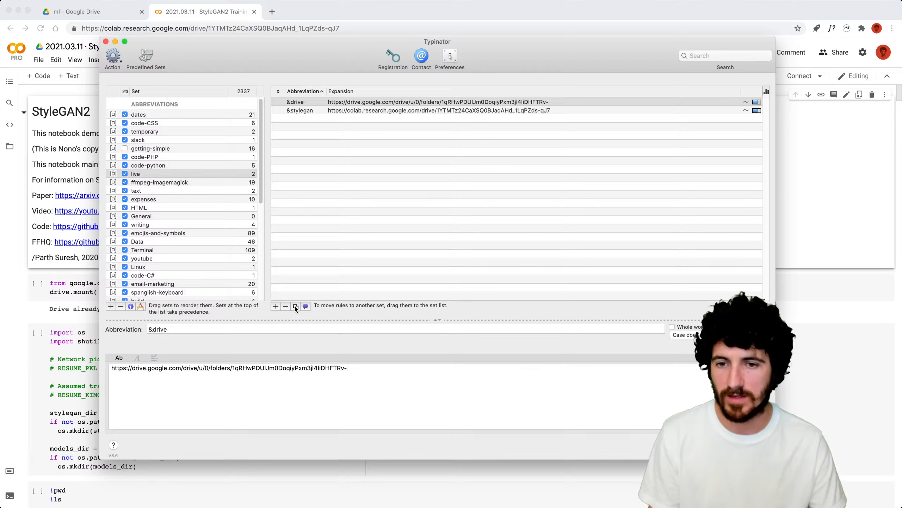
{"action": "left_click", "coordinate": [276, 307]}
{"action": "type", "text": "&livedate"}
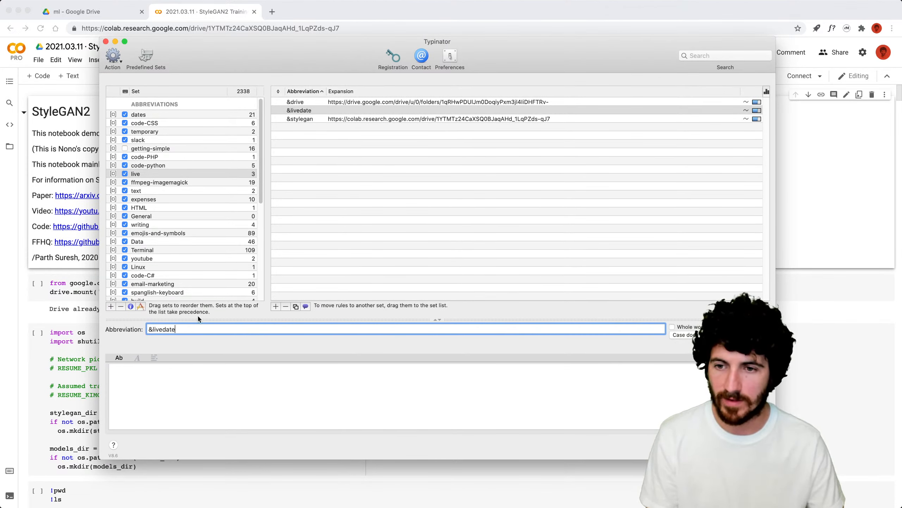
{"action": "left_click", "coordinate": [194, 375]}
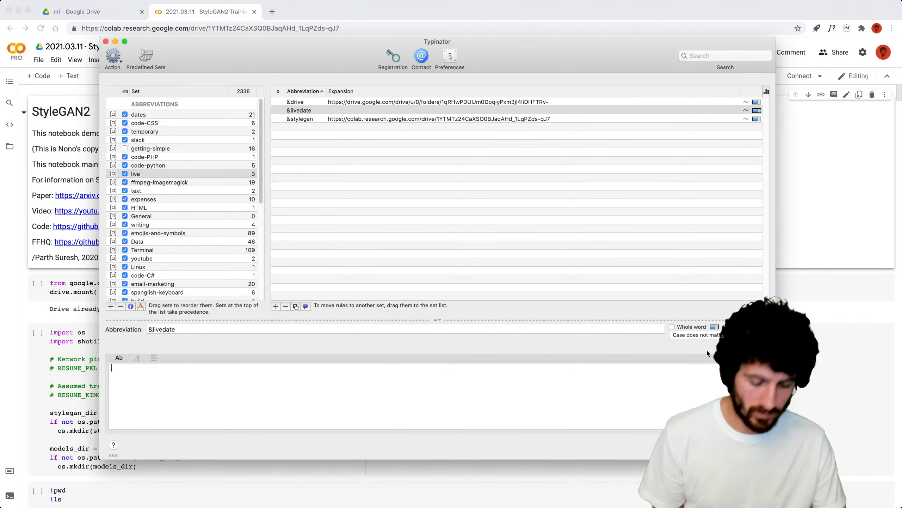
{"action": "type", "text": "We'll st"}
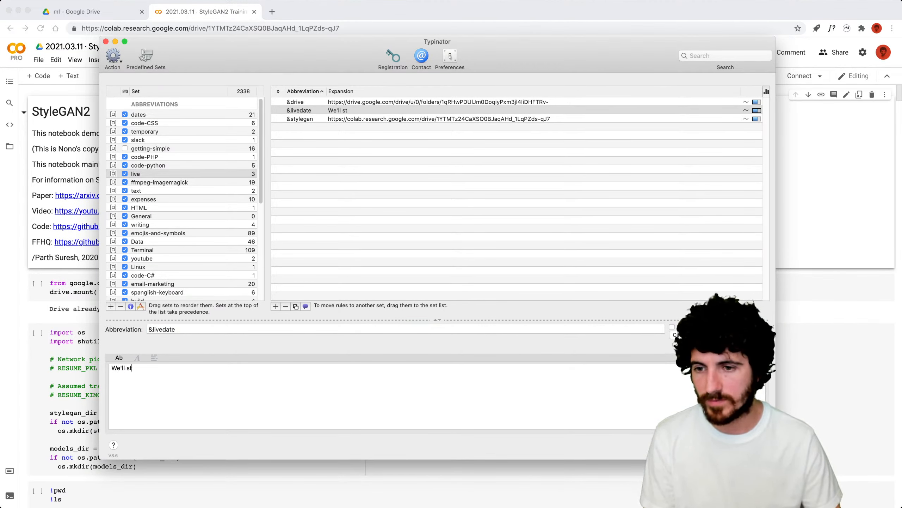
{"action": "type", "text": "ream today"}
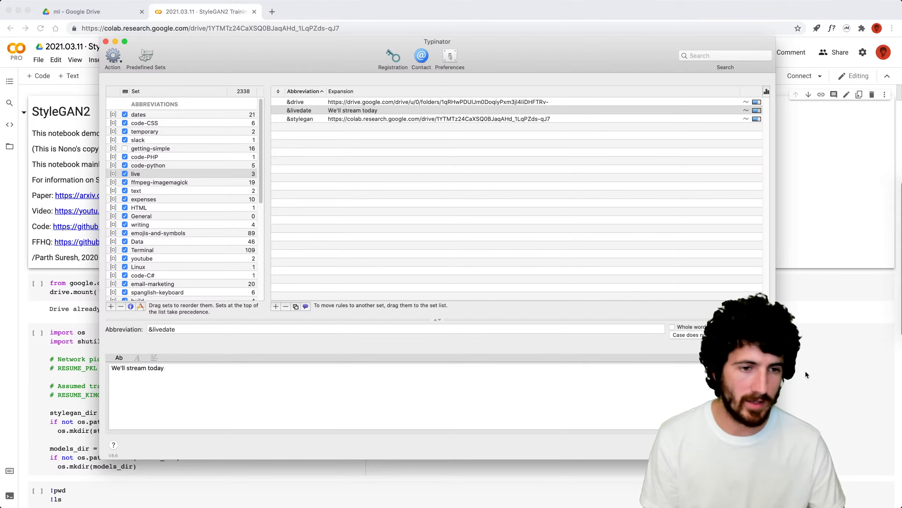
Insert a full month name placeholder and browse the date and time placeholders.
{"action": "left_click", "coordinate": [762, 358]}
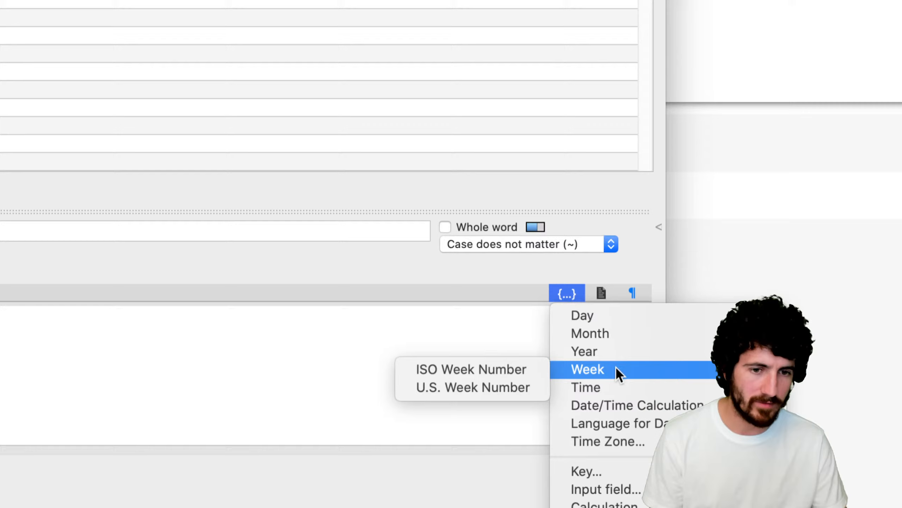
{"action": "mouse_move", "coordinate": [749, 382]}
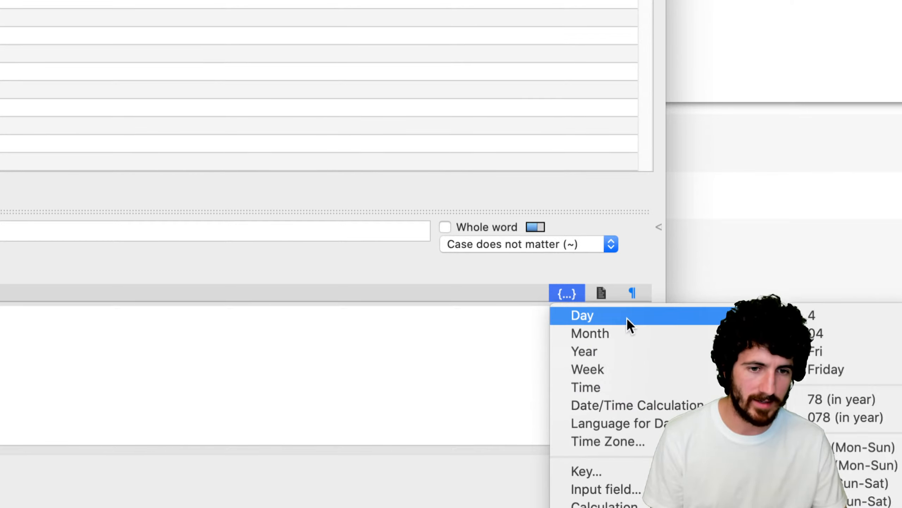
{"action": "mouse_move", "coordinate": [624, 327]}
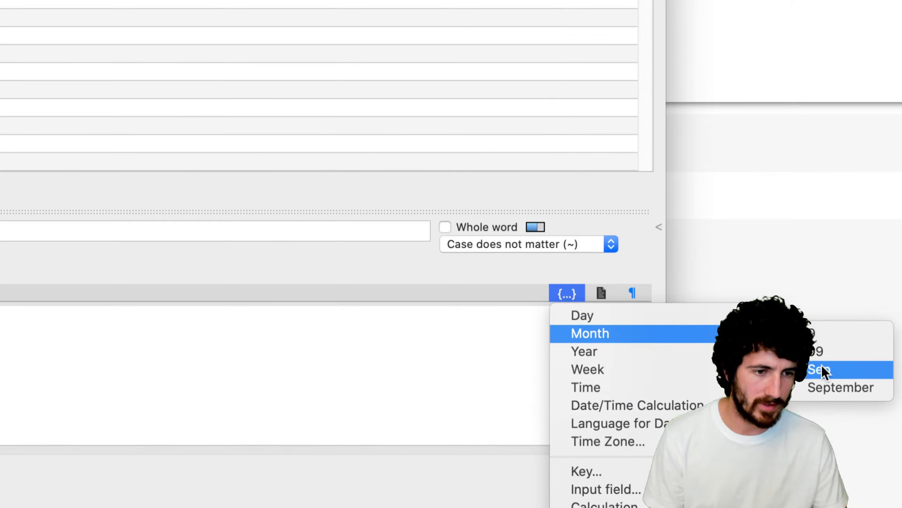
{"action": "left_click", "coordinate": [828, 387]}
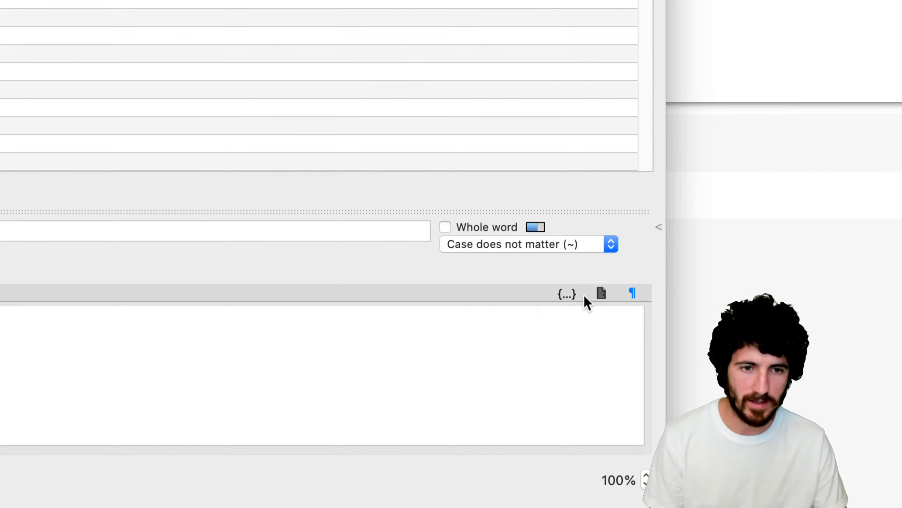
{"action": "left_click", "coordinate": [601, 295]}
{"action": "left_click", "coordinate": [569, 295]}
{"action": "mouse_move", "coordinate": [610, 316]}
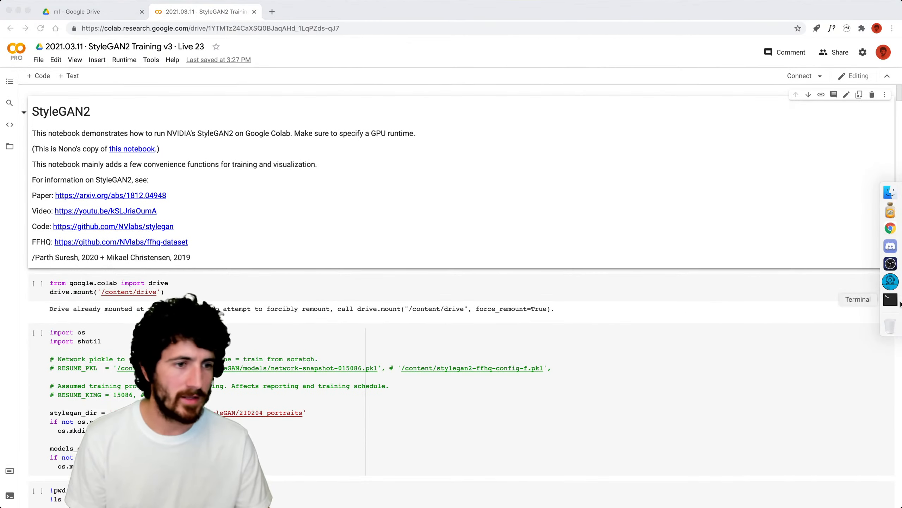
Reopen Typinator and add a comma plus full-month placeholder to the &livedate expansion.
{"action": "key", "text": "super+space"}
{"action": "type", "text": "typinat"}
{"action": "key", "text": "Return"}
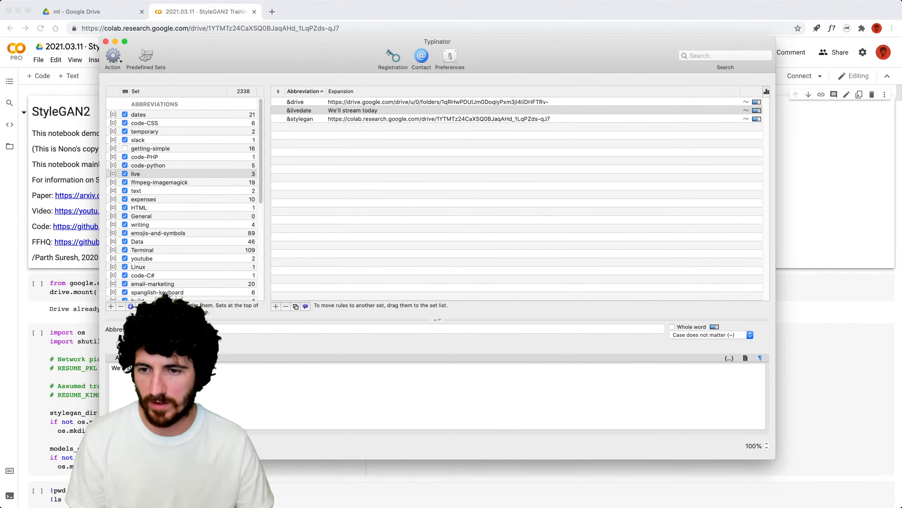
{"action": "type", "text": ","}
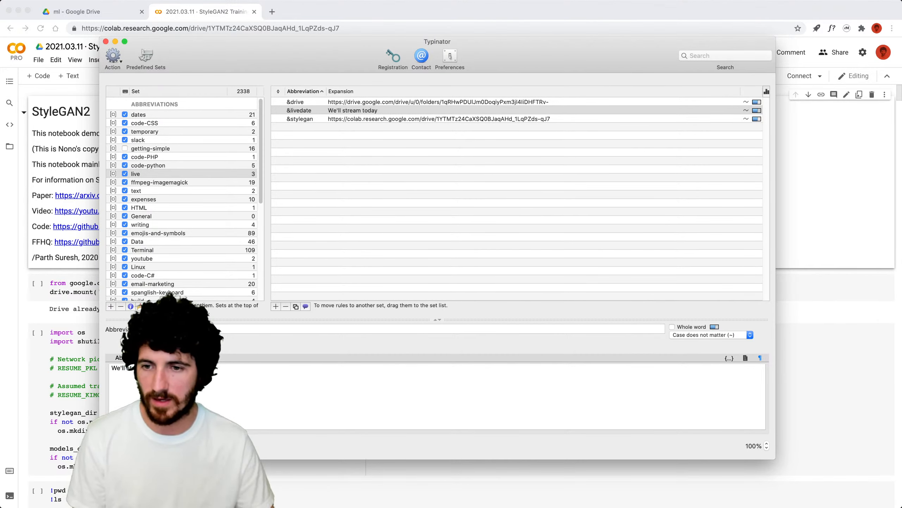
{"action": "left_click", "coordinate": [726, 358]}
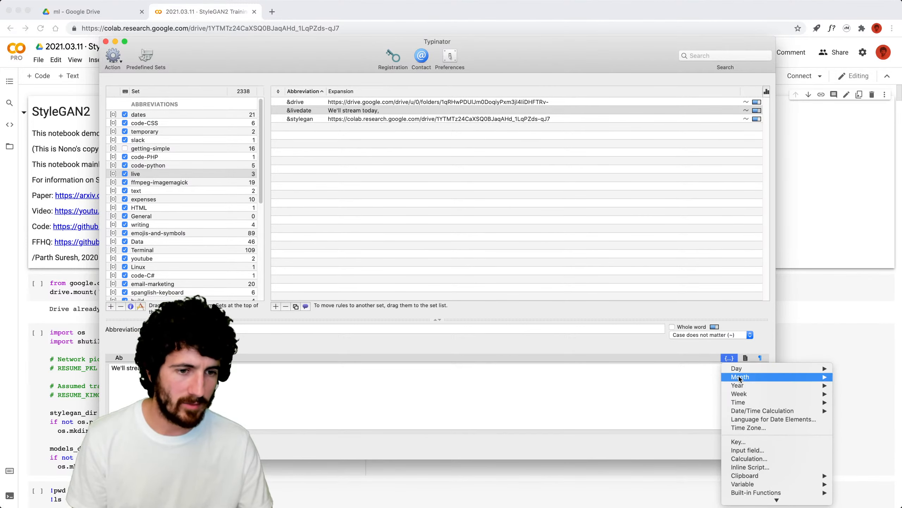
{"action": "mouse_move", "coordinate": [818, 376]}
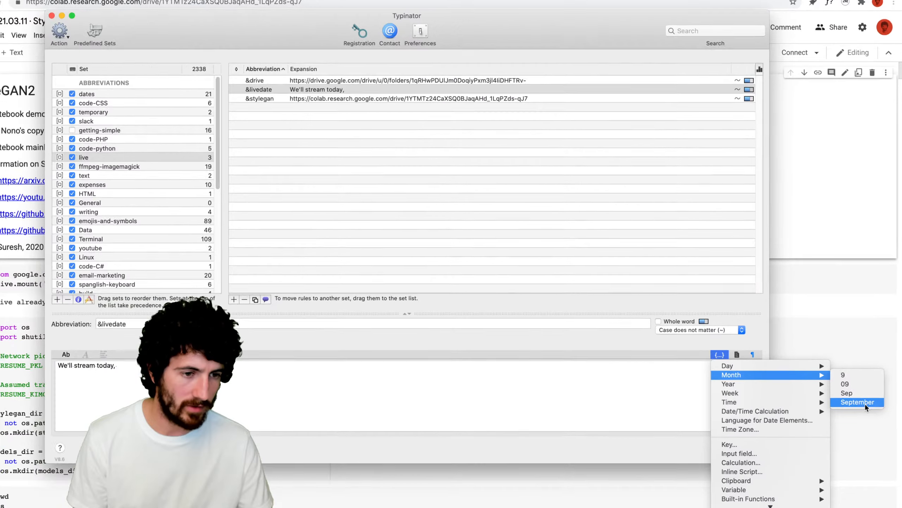
{"action": "left_click", "coordinate": [866, 403]}
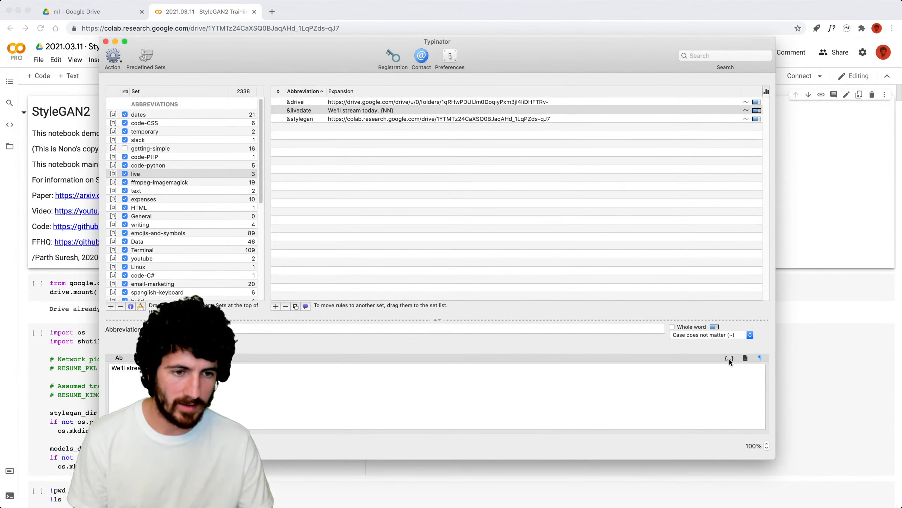
Insert the day-of-month placeholder, append ', at 6 PM.', and select the date-time part.
{"action": "left_click", "coordinate": [729, 359]}
{"action": "mouse_move", "coordinate": [755, 370]}
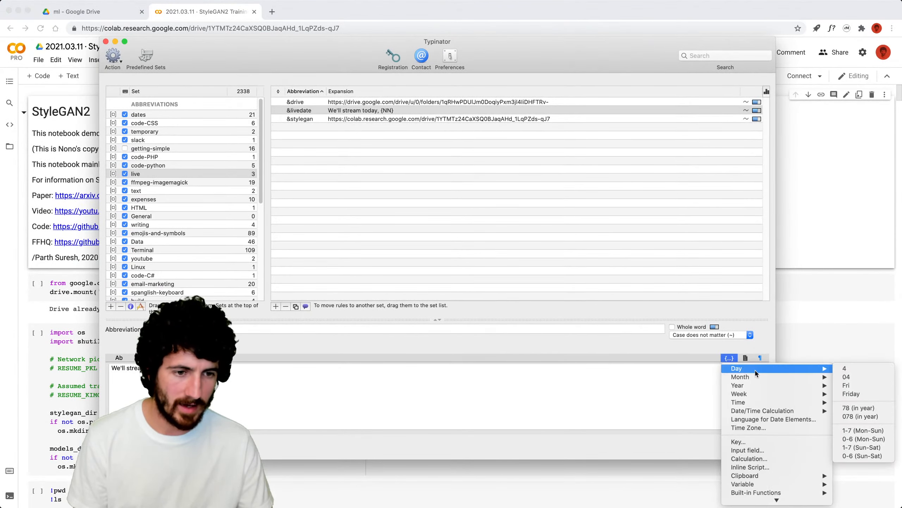
{"action": "left_click", "coordinate": [883, 372]}
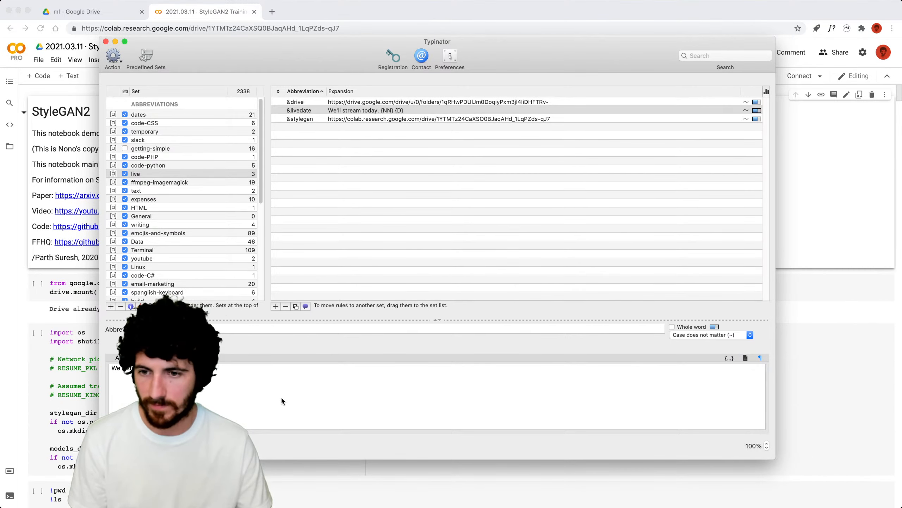
{"action": "type", "text": ", at "}
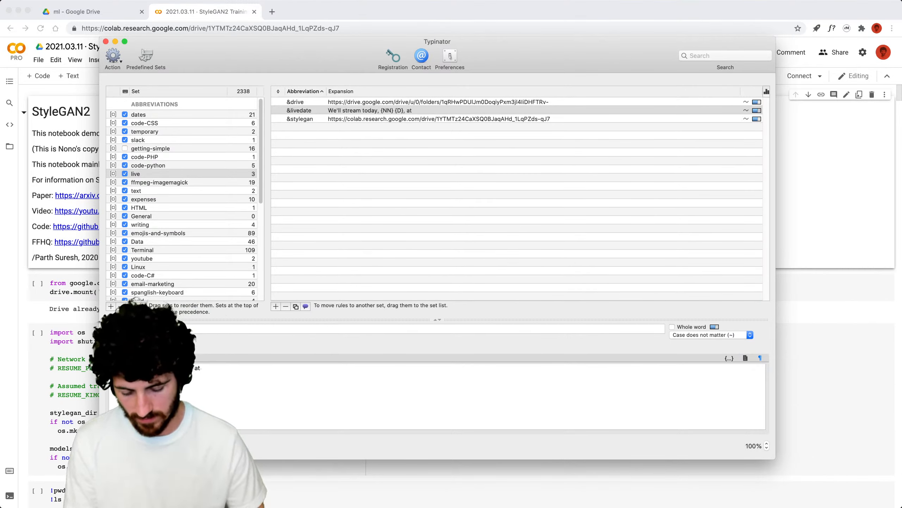
{"action": "type", "text": "6 PM."}
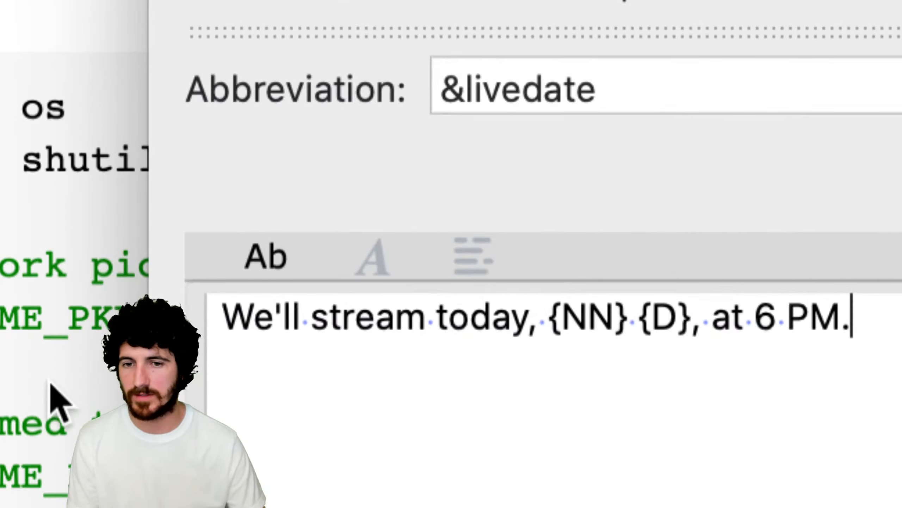
{"action": "left_click_drag", "start_coordinate": [552, 320], "coordinate": [853, 322]}
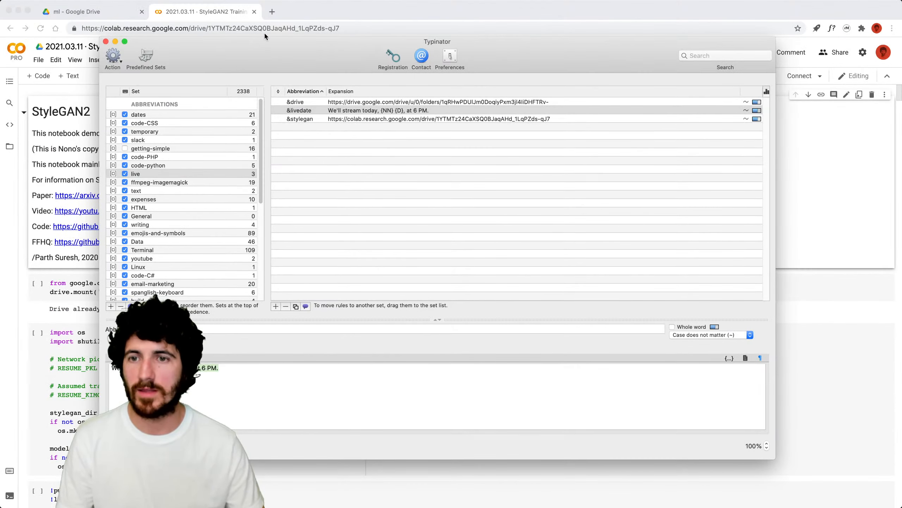
Test &livedate in Chrome's address bar, producing 'We'll stream today, March 11, at 6 PM.'.
{"action": "left_click", "coordinate": [264, 34]}
{"action": "type", "text": "&lived"}
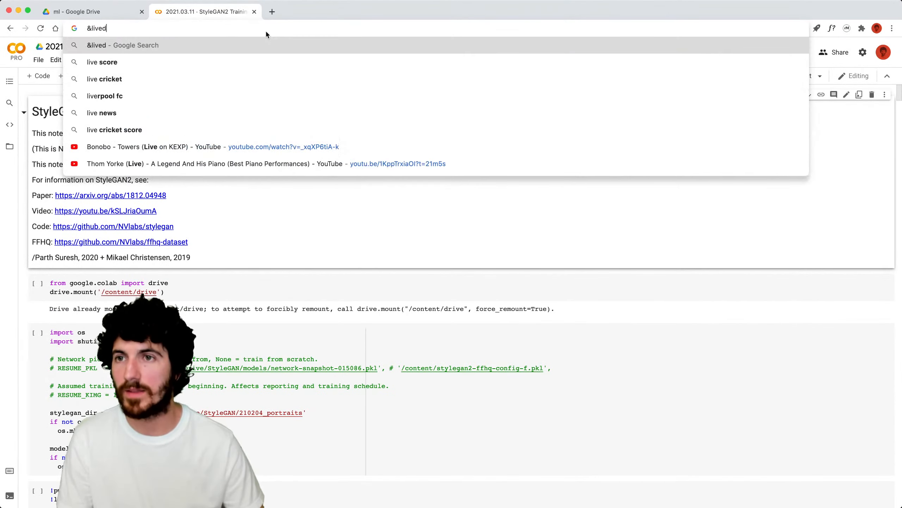
{"action": "type", "text": "ate"}
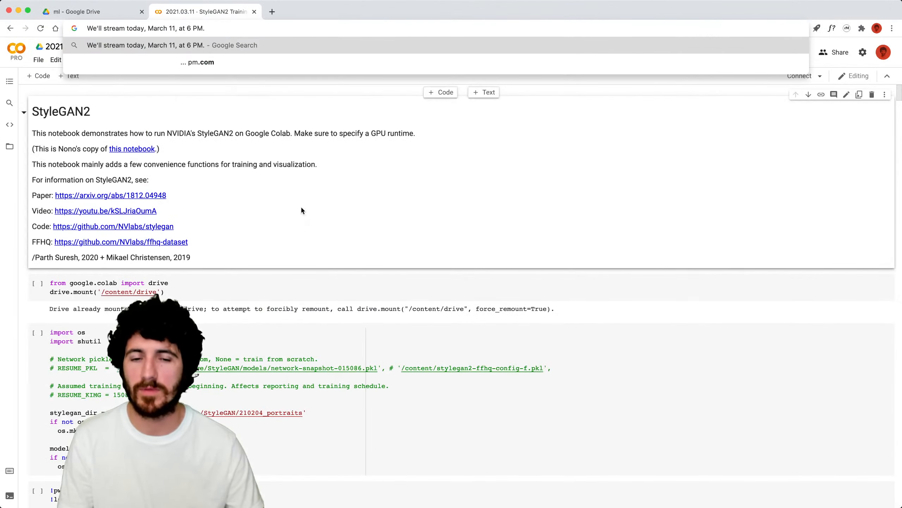
{"action": "key", "text": "super+Tab"}
{"action": "key", "text": "super+Tab"}
{"action": "key", "text": "super+Tab"}
{"action": "key", "text": "super+Tab"}
{"action": "key", "text": "super+Tab"}
Bring Typinator back, move its window up-right, and select the whole &livedate expansion.
{"action": "key", "text": "super+space"}
{"action": "type", "text": "typinat"}
{"action": "key", "text": "Return"}
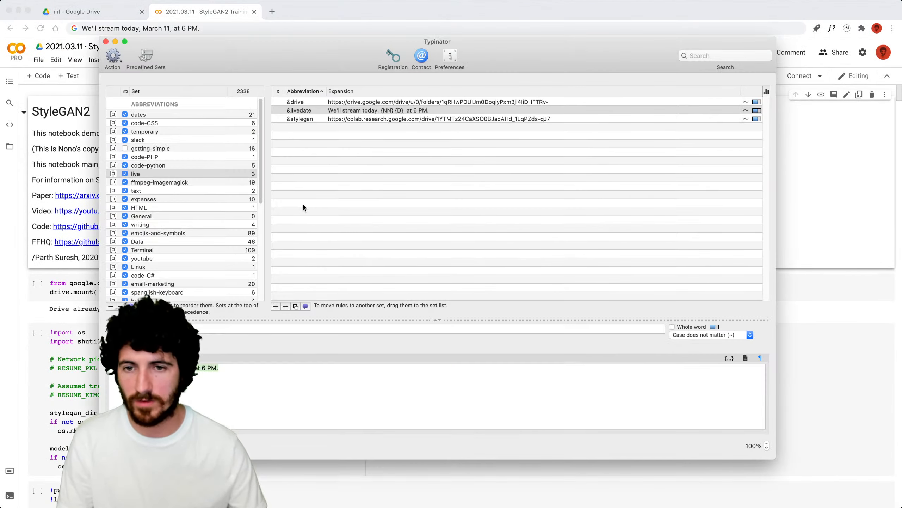
{"action": "left_click_drag", "start_coordinate": [288, 60], "coordinate": [467, 24]}
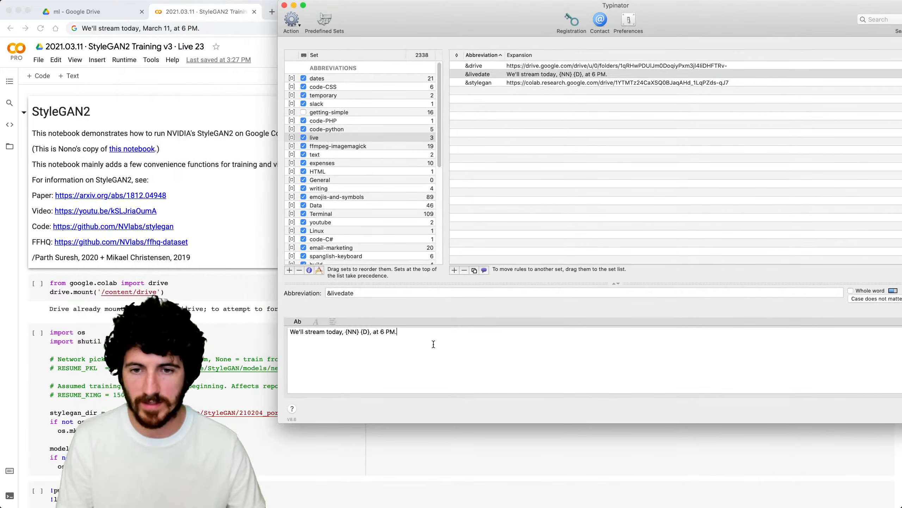
{"action": "left_click_drag", "start_coordinate": [332, 333], "coordinate": [289, 332]}
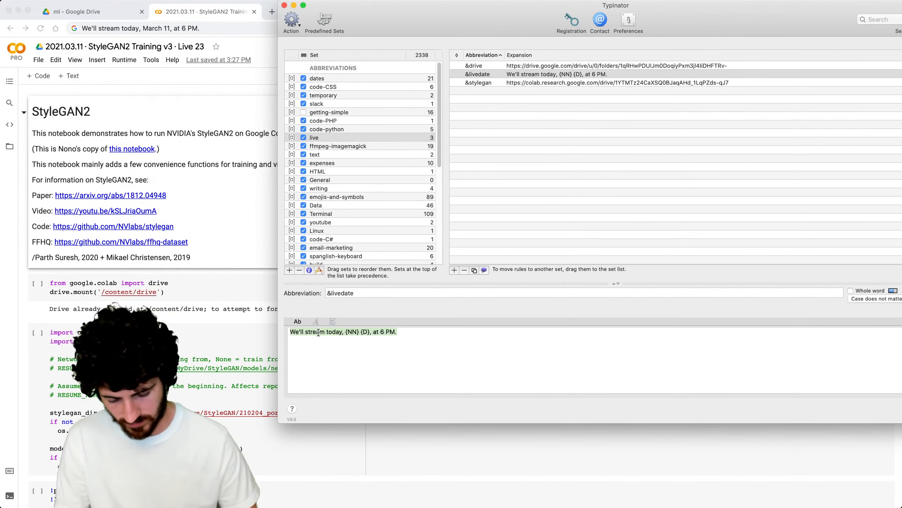
Change the &livedate expansion to '-----> {clip} <---------' and test it in Chrome's address bar.
{"action": "type", "text": "-----> {clip} <---------"}
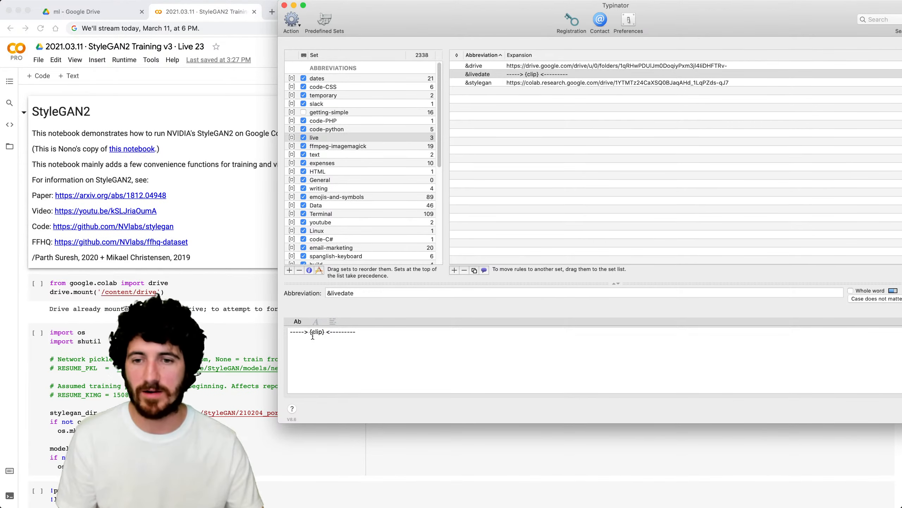
{"action": "left_click", "coordinate": [200, 32]}
{"action": "key", "text": "BackSpace"}
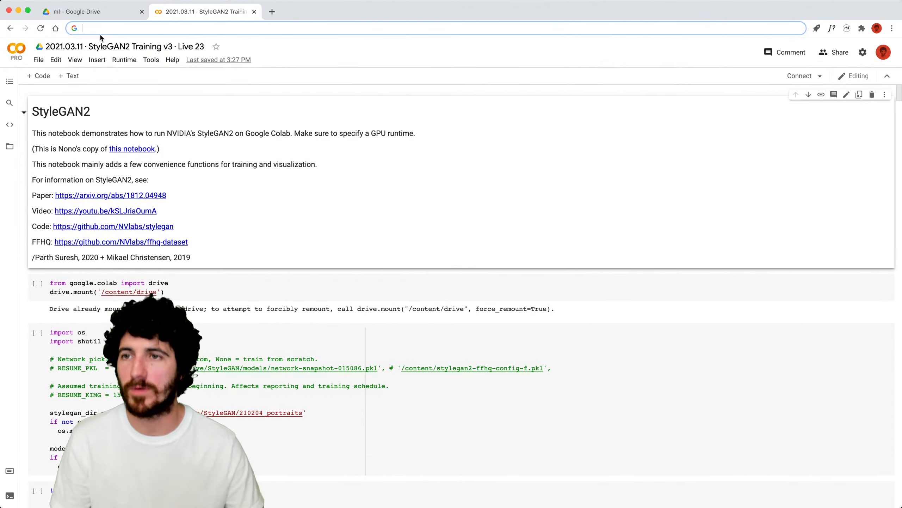
{"action": "type", "text": "&live"}
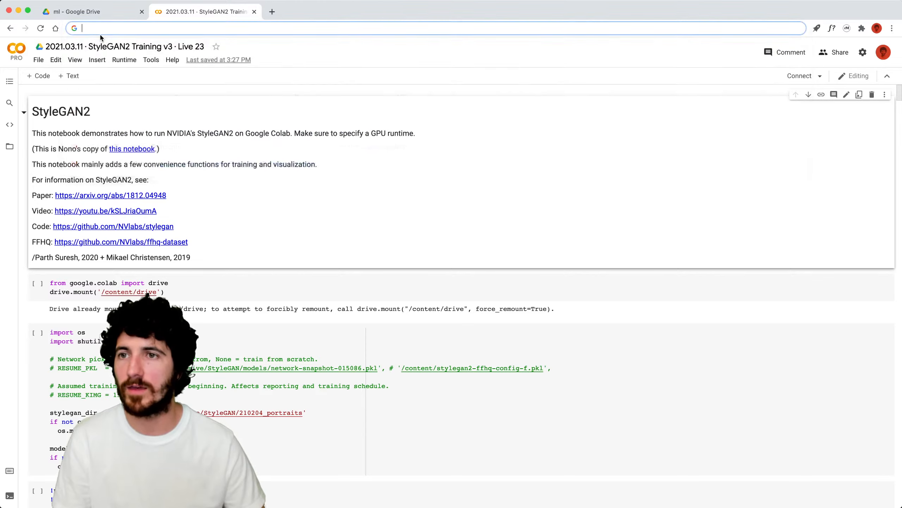
{"action": "left_click_drag", "start_coordinate": [226, 27], "coordinate": [107, 24]}
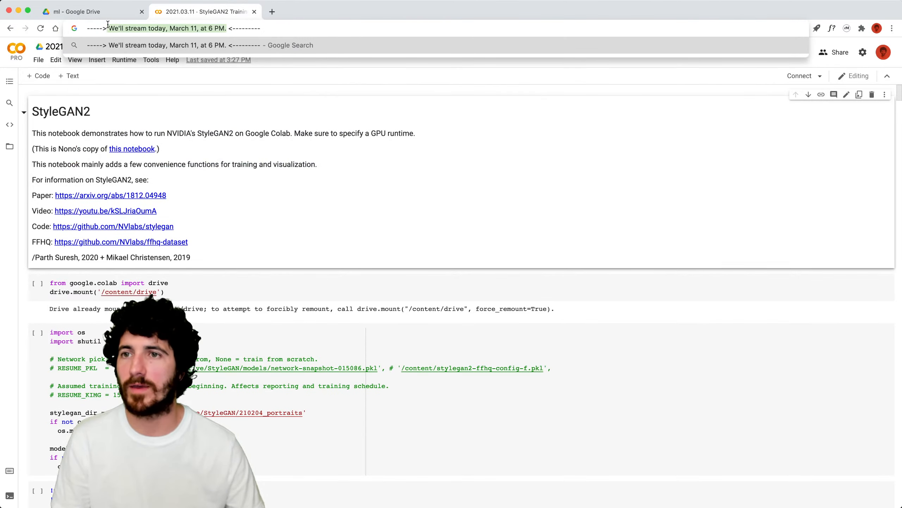
Reopen Typinator from Spotlight.
{"action": "key", "text": "super+Tab"}
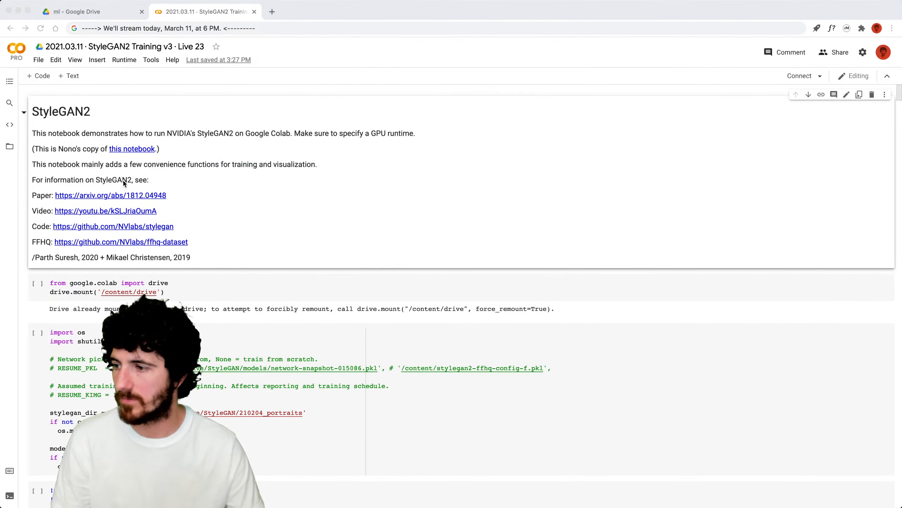
{"action": "left_click", "coordinate": [266, 28]}
{"action": "key", "text": "super+space"}
{"action": "type", "text": "typi"}
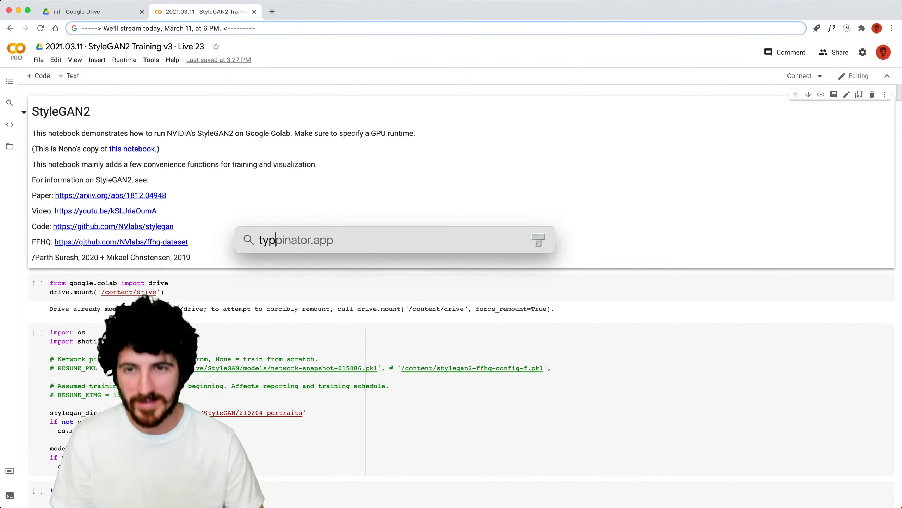
{"action": "key", "text": "Return"}
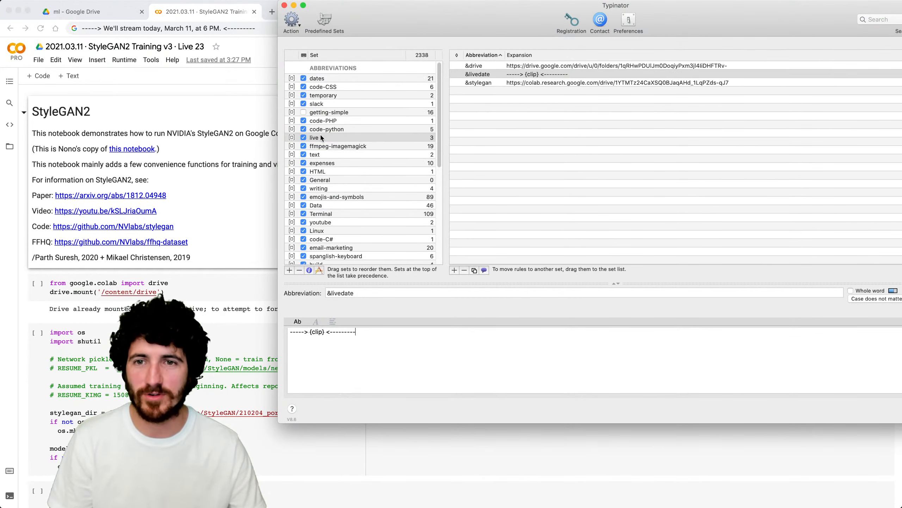
Delete the live abbreviation set and close Typinator.
{"action": "left_click", "coordinate": [321, 135]}
{"action": "right_click", "coordinate": [320, 135]}
{"action": "left_click", "coordinate": [335, 170]}
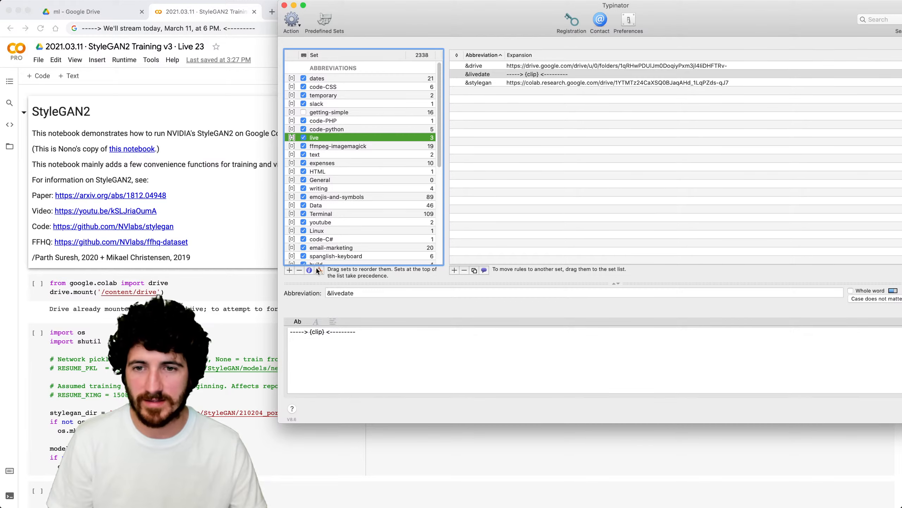
{"action": "left_click", "coordinate": [301, 270]}
{"action": "left_click", "coordinate": [683, 88]}
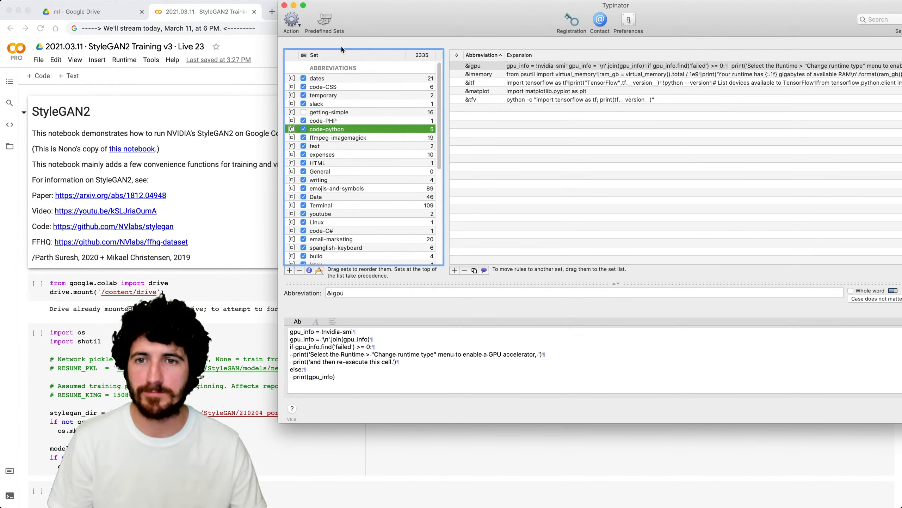
{"action": "left_click", "coordinate": [284, 5]}
Restore the notebook URL in Chrome's address bar and open a Finder window of the Desktop.
{"action": "left_click", "coordinate": [206, 192]}
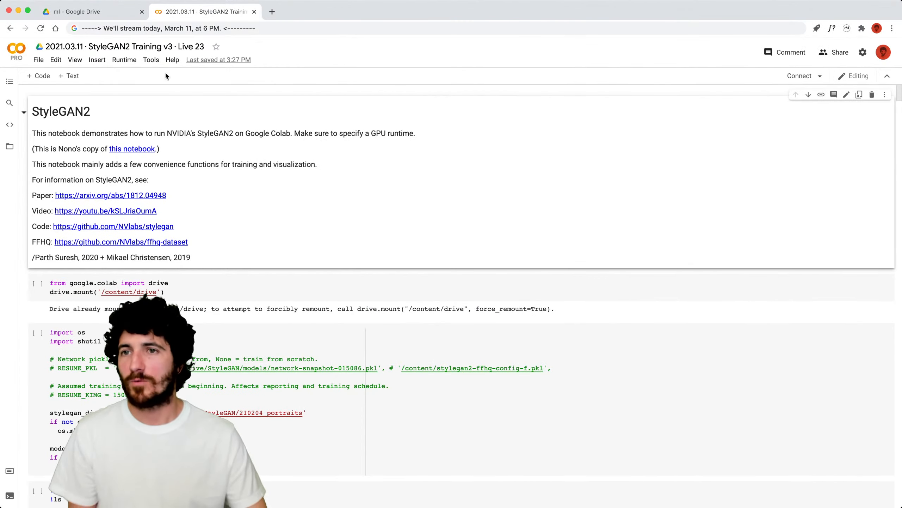
{"action": "left_click", "coordinate": [178, 29]}
{"action": "key", "text": "Escape"}
{"action": "mouse_move", "coordinate": [431, 2]}
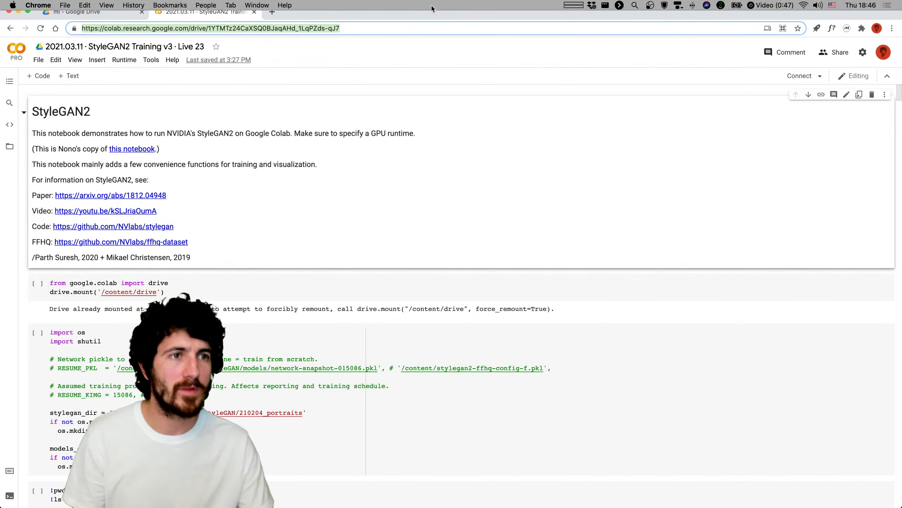
{"action": "mouse_move", "coordinate": [893, 284]}
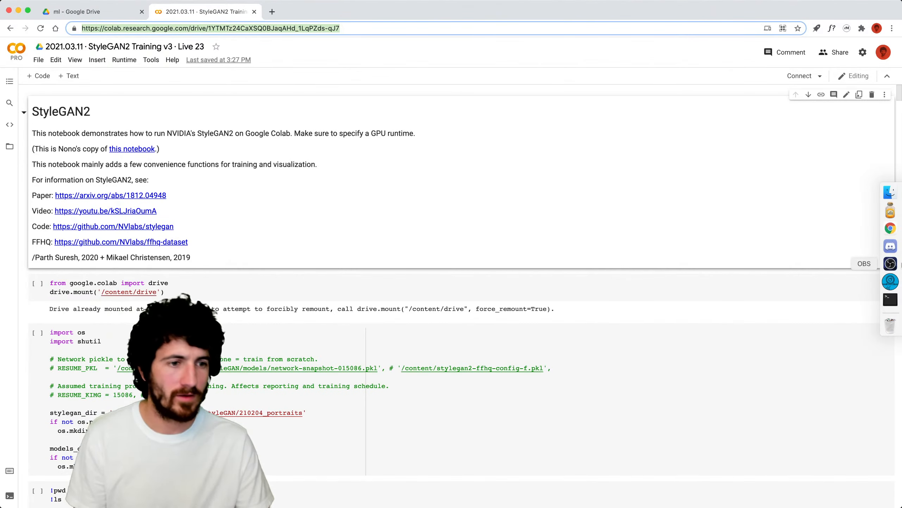
{"action": "left_click", "coordinate": [253, 59]}
{"action": "left_click", "coordinate": [195, 13]}
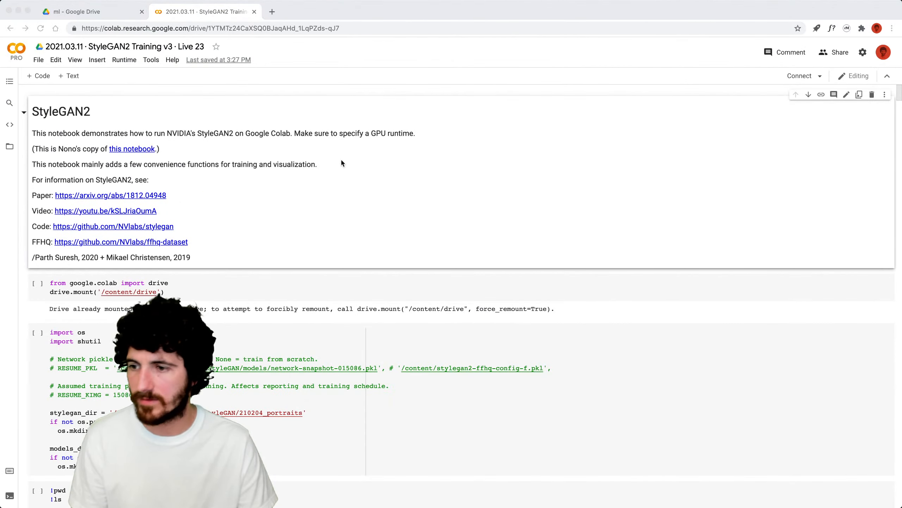
{"action": "left_click", "coordinate": [200, 103]}
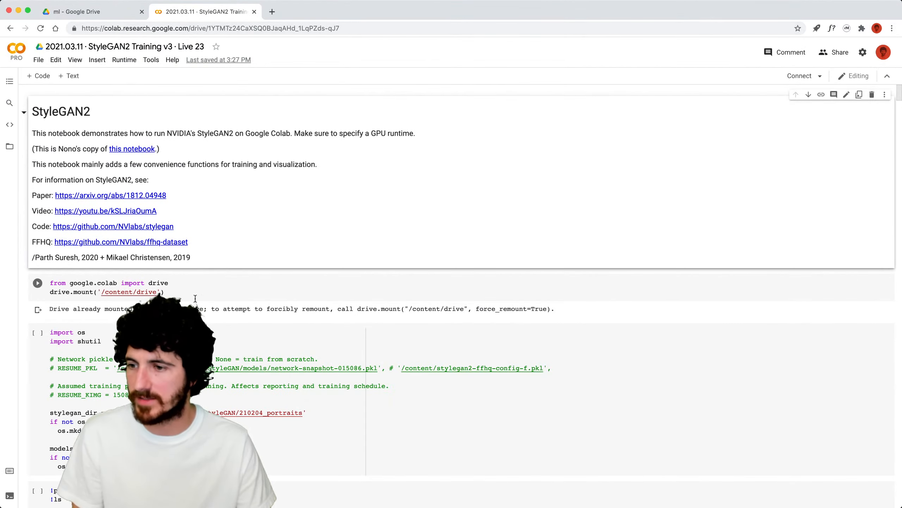
{"action": "left_click", "coordinate": [887, 192]}
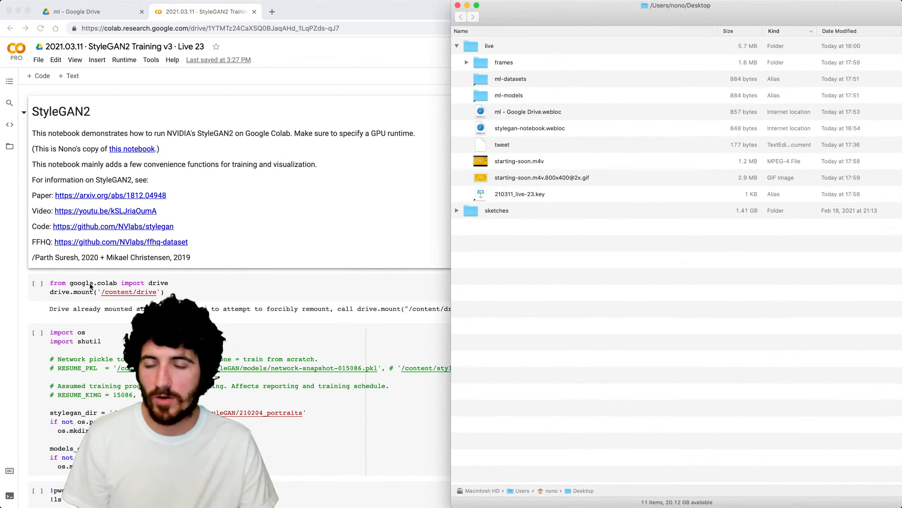
Open 210311_live-23.key from the Desktop's live folder in Finder.
{"action": "left_click", "coordinate": [891, 263]}
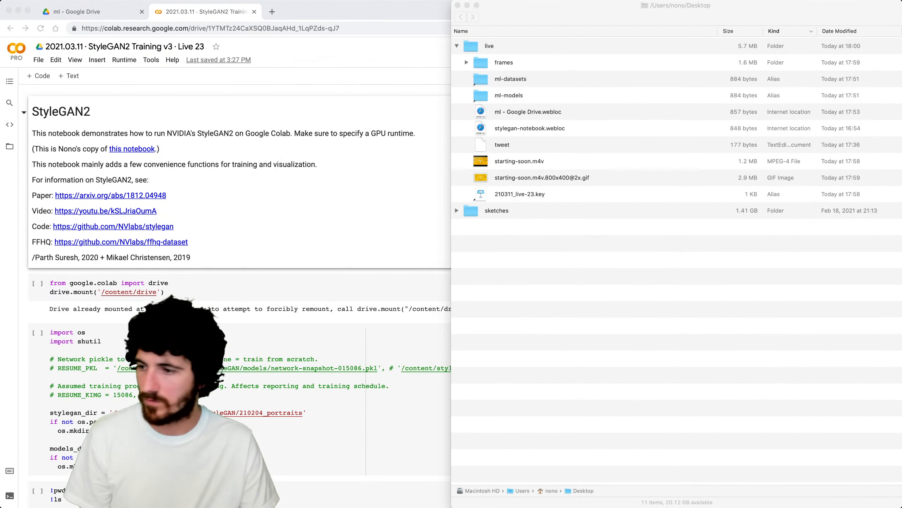